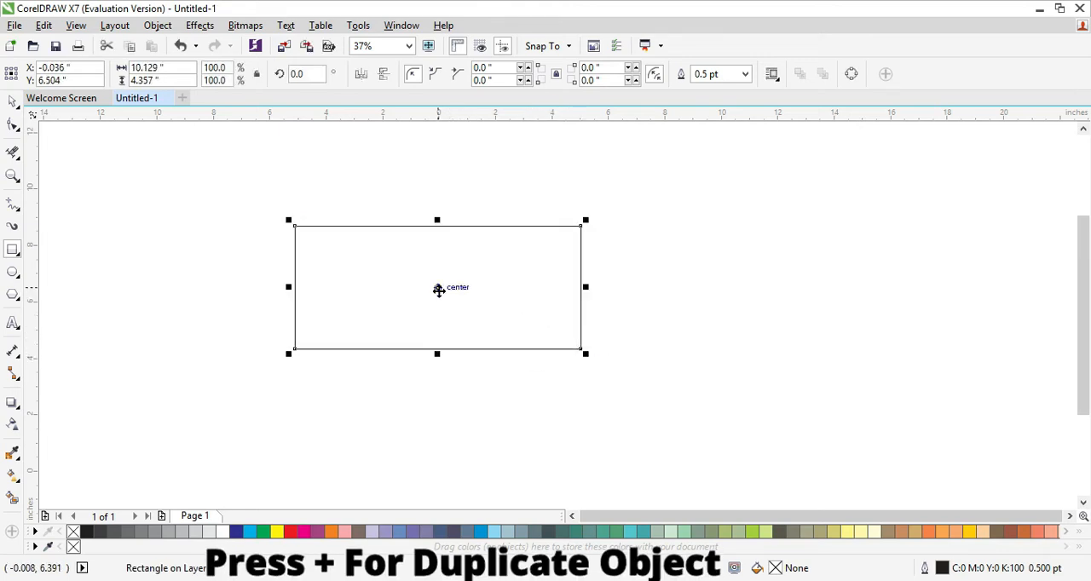
# Duplicate the rectangle to the right of the original and rotate the copy 40 degrees.
pyautogui.moveTo(438, 286); pyautogui.dragTo(777, 270)
pyautogui.press('KP_Add')
pyautogui.click(322, 74)
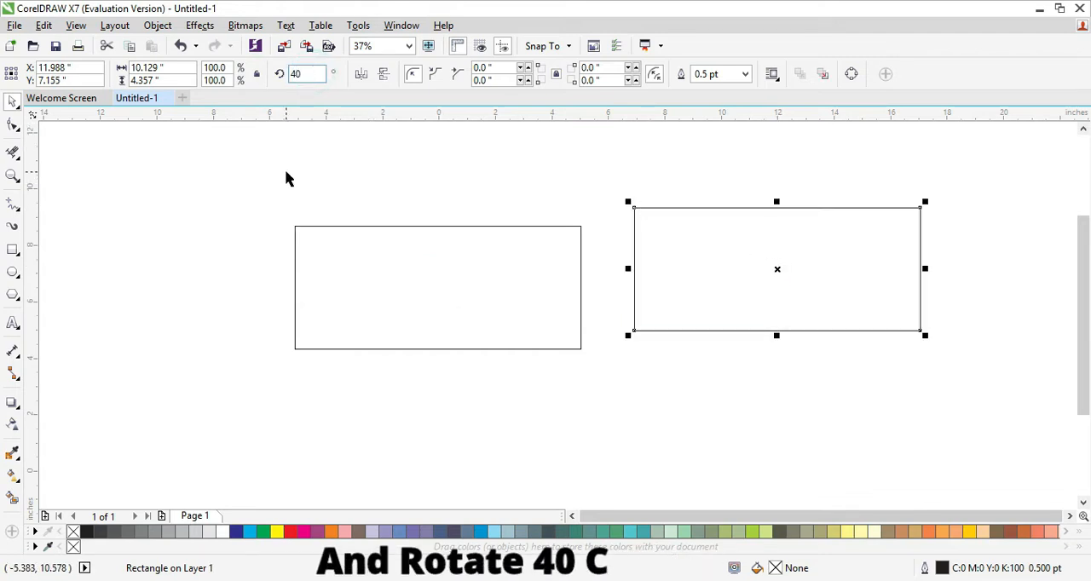
pyautogui.press('Return')
pyautogui.click(183, 195)
# Round all four corners of the original rectangle to the maximum 2.178" radius, giving it semicircular ends.
pyautogui.click(329, 280)
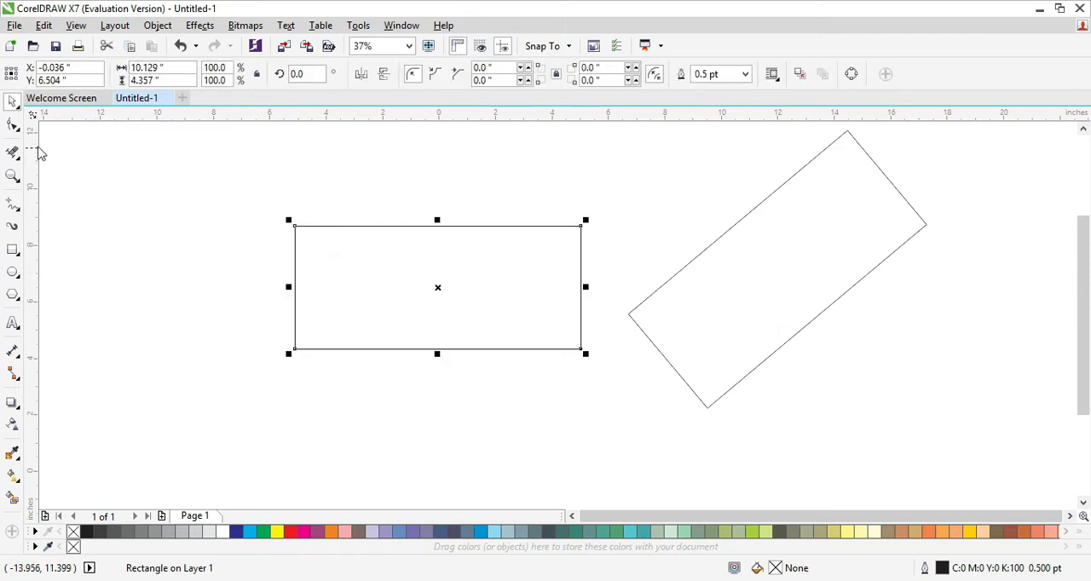
pyautogui.click(14, 131)
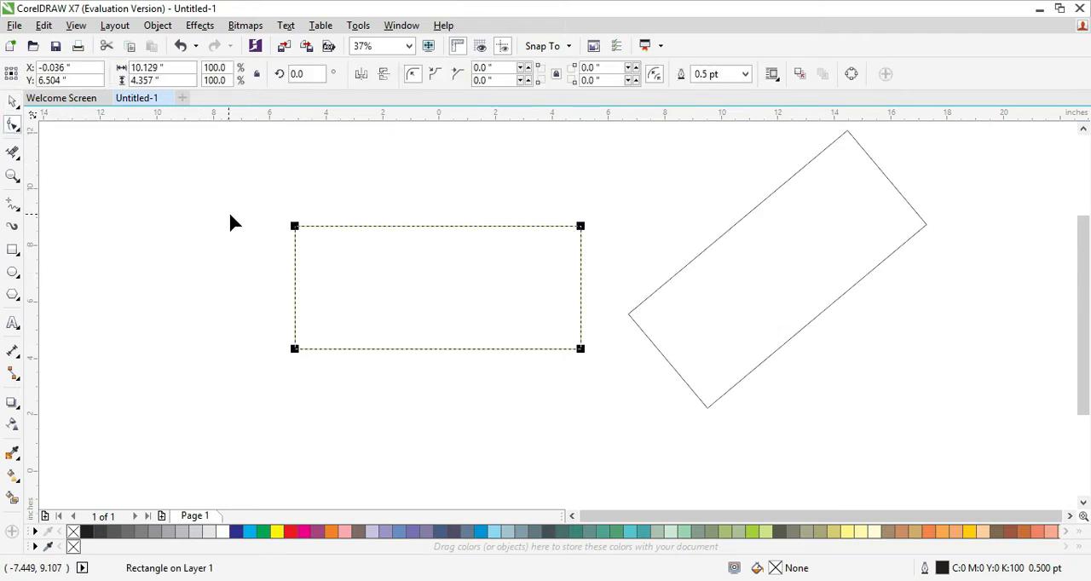
pyautogui.moveTo(294, 227); pyautogui.dragTo(377, 254)
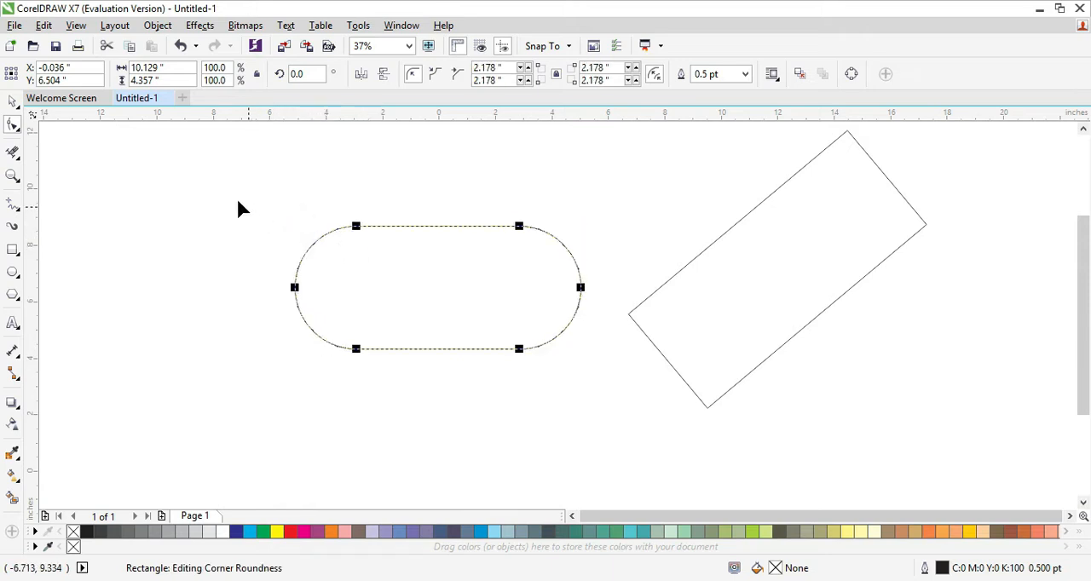
pyautogui.click(15, 104)
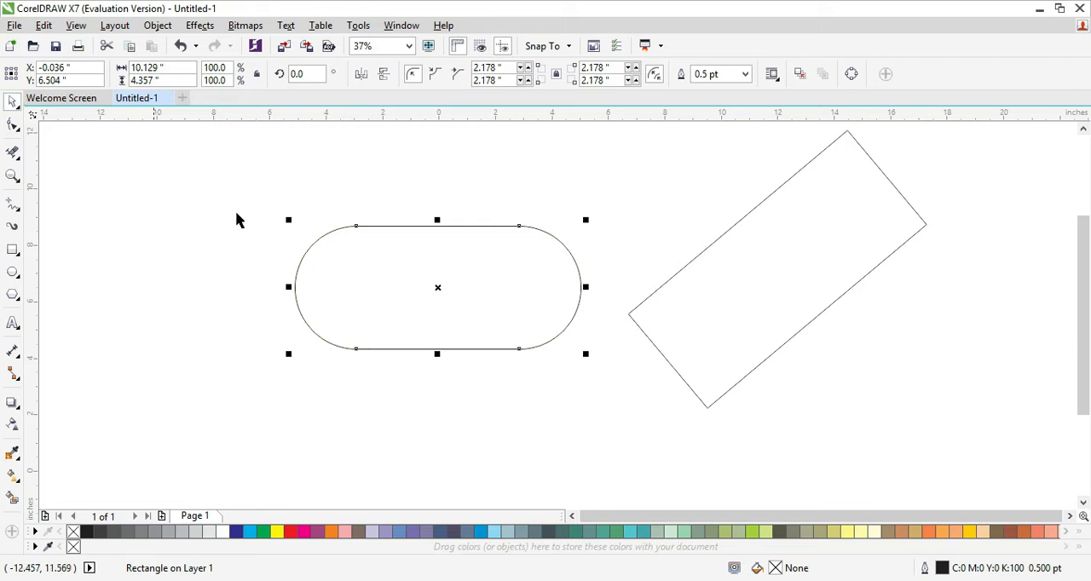
# Duplicate the rounded rectangle to its lower left and rotate both rounded shapes together by 40 degrees.
pyautogui.moveTo(434, 291); pyautogui.dragTo(305, 421)
pyautogui.press('+')
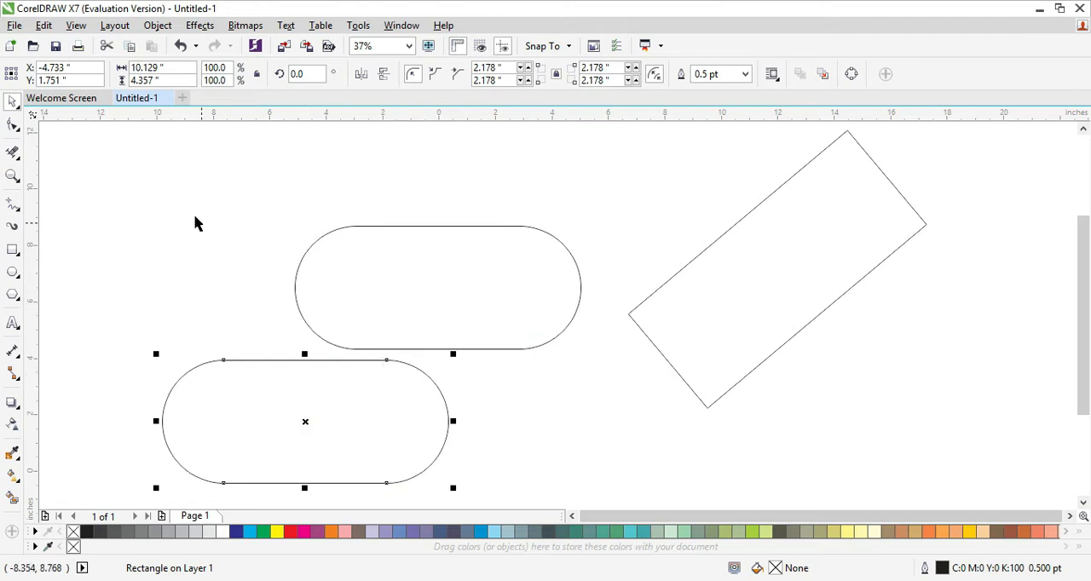
pyautogui.moveTo(46, 152); pyautogui.dragTo(560, 492)
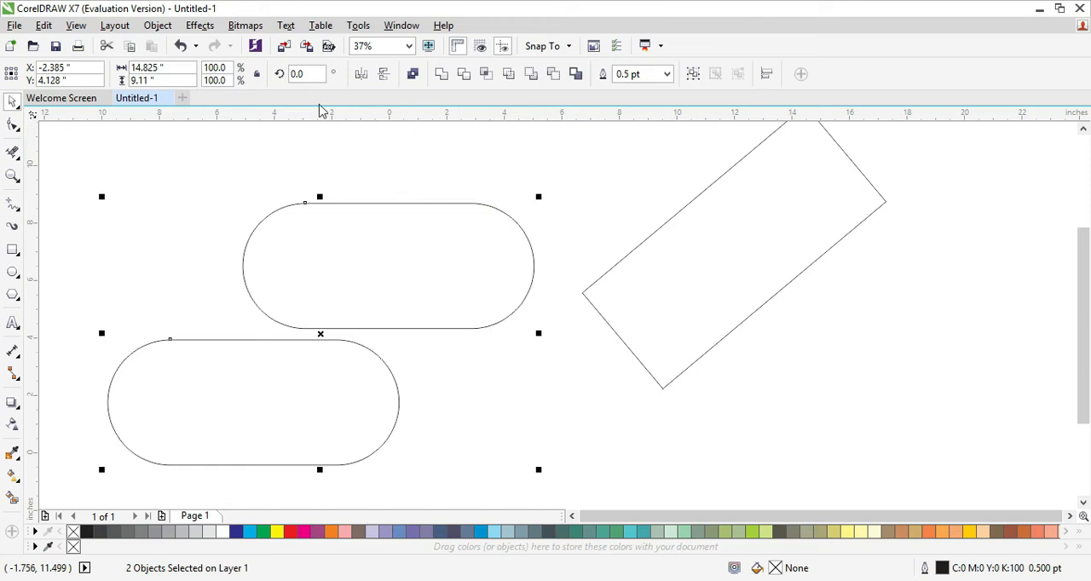
pyautogui.doubleClick(309, 75)
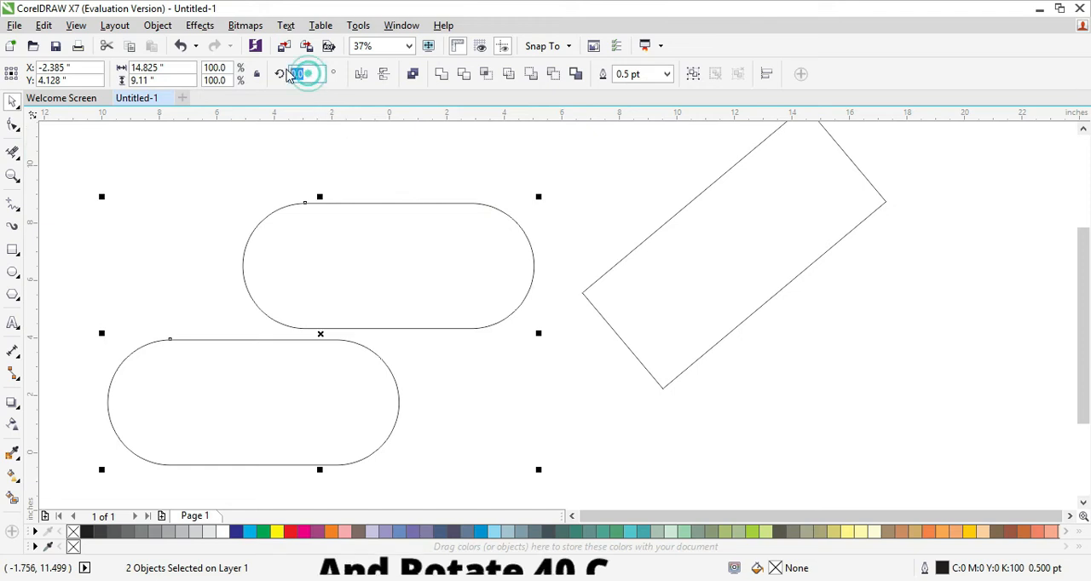
pyautogui.write('4')
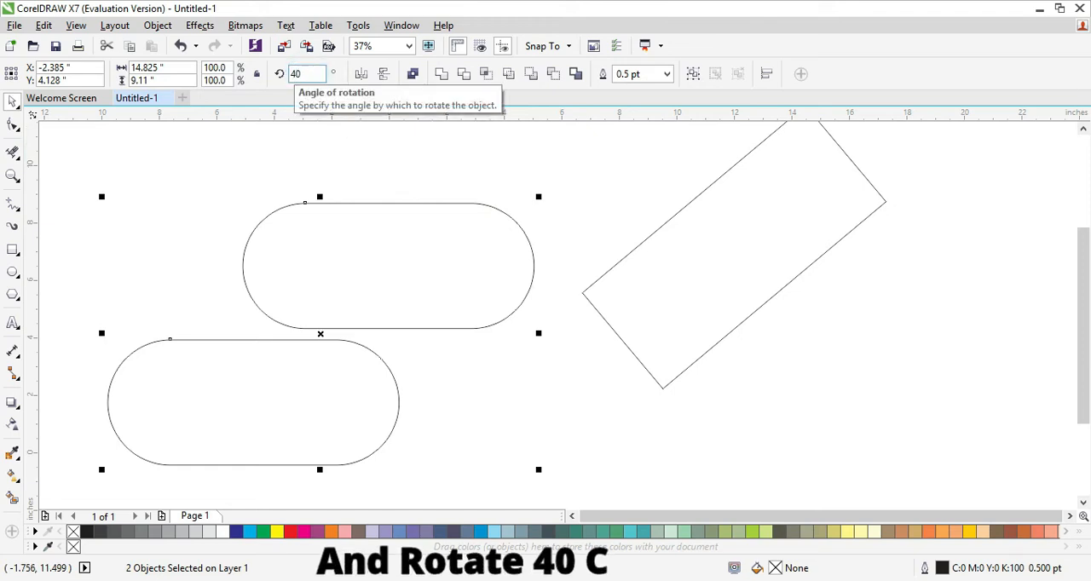
pyautogui.click(757, 365)
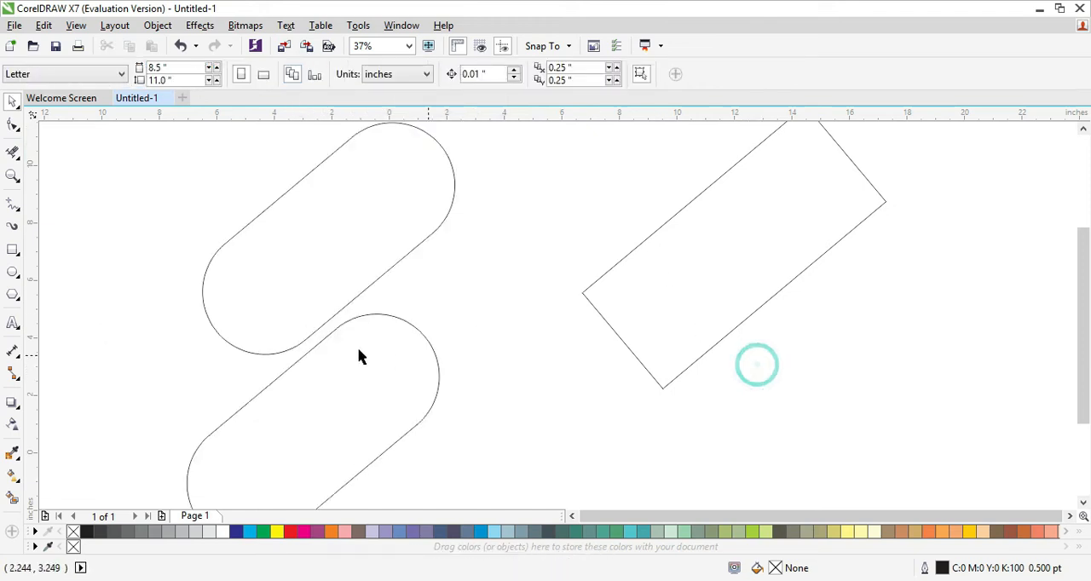
# Mirror the lower rounded shape horizontally and overlap its upper end with the other shape's upper end, forming an inverted V.
pyautogui.moveTo(358, 370); pyautogui.dragTo(486, 268)
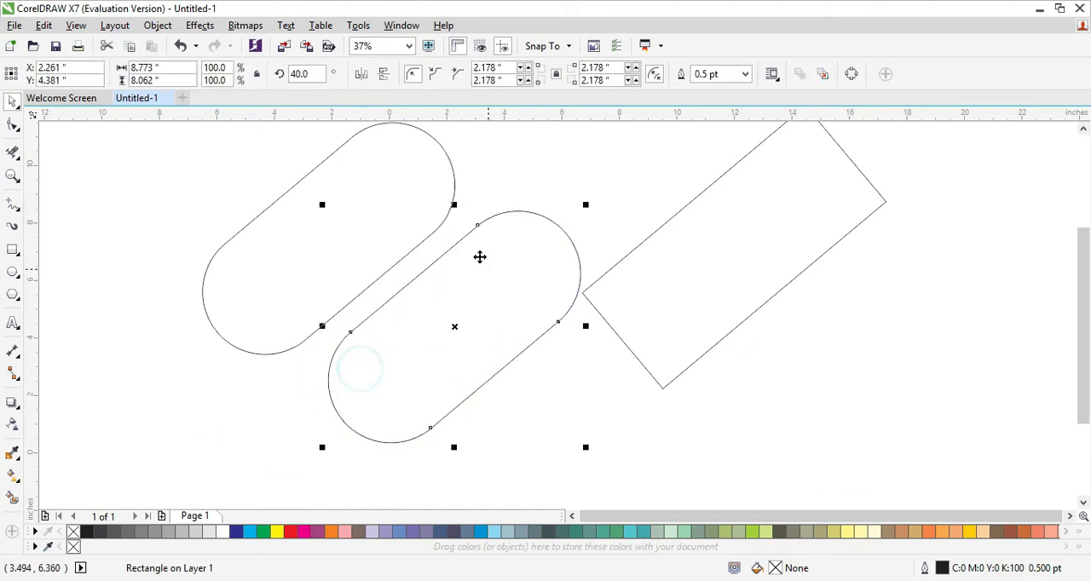
pyautogui.click(365, 74)
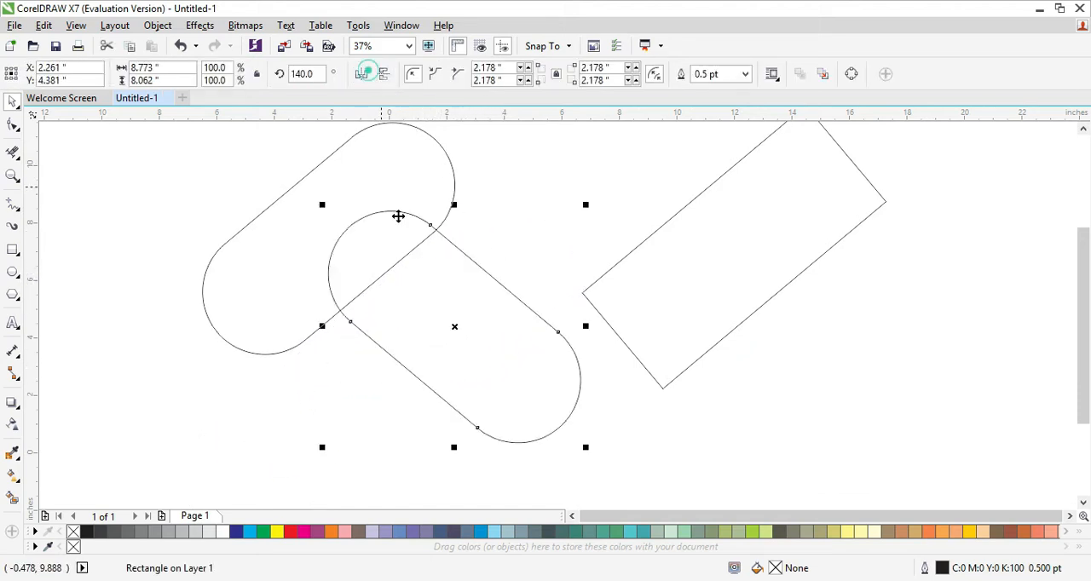
pyautogui.moveTo(454, 328); pyautogui.dragTo(457, 239)
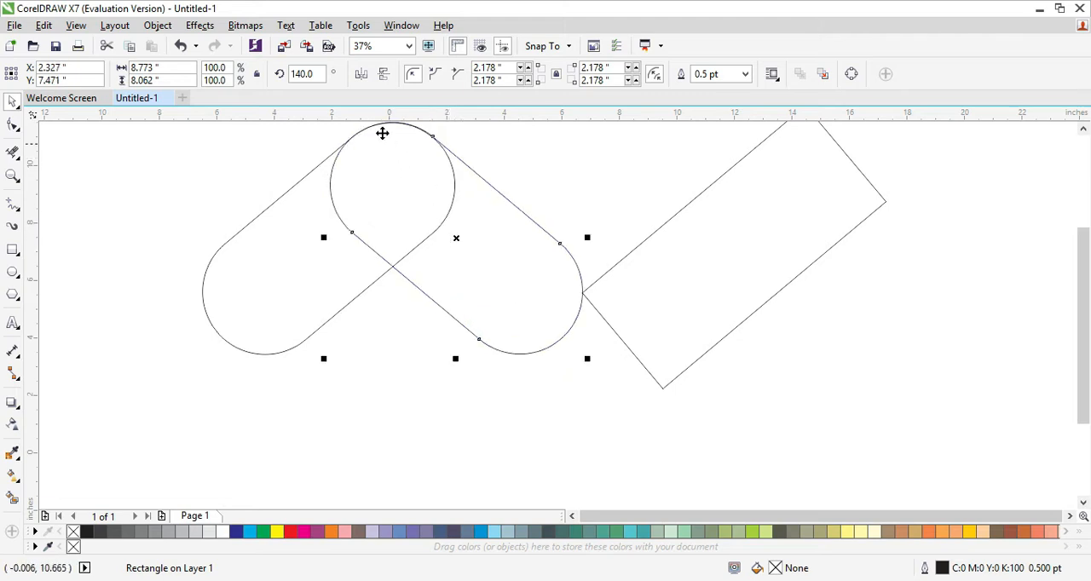
# Nudge the mirrored shape down 0.01" to align its rounded upper end more closely with the other shape's.
pyautogui.scroll(-1, 467, 360)
pyautogui.scroll(2, 434, 255)
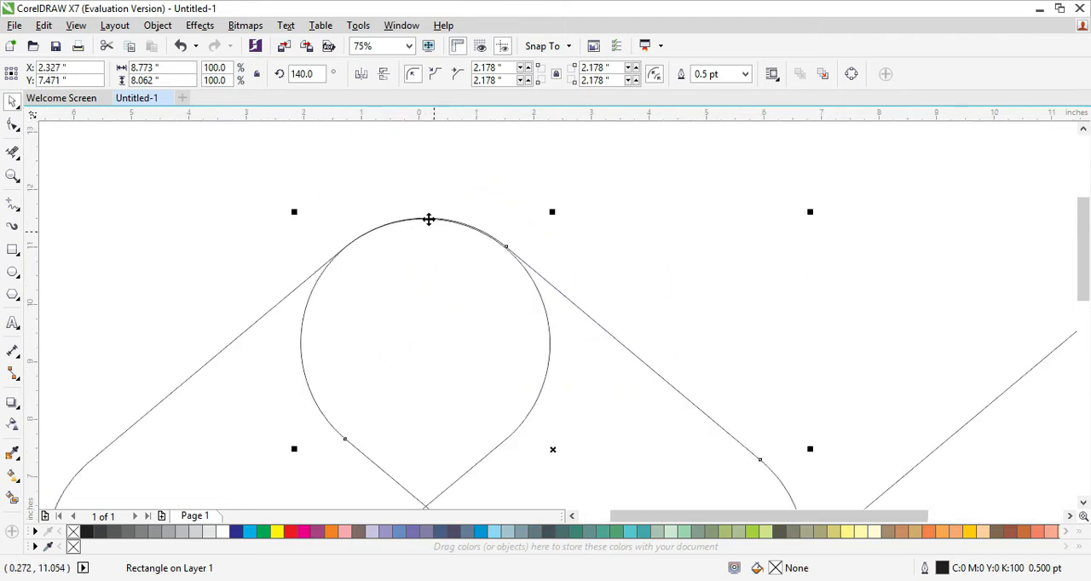
pyautogui.scroll(2, 421, 221)
pyautogui.scroll(1, 409, 219)
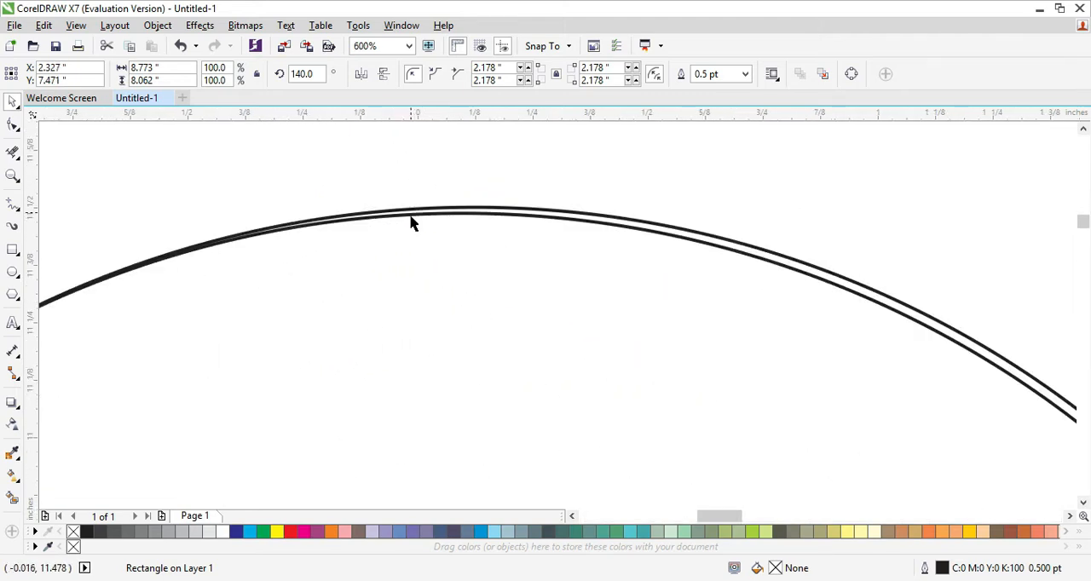
pyautogui.scroll(-5, 424, 215)
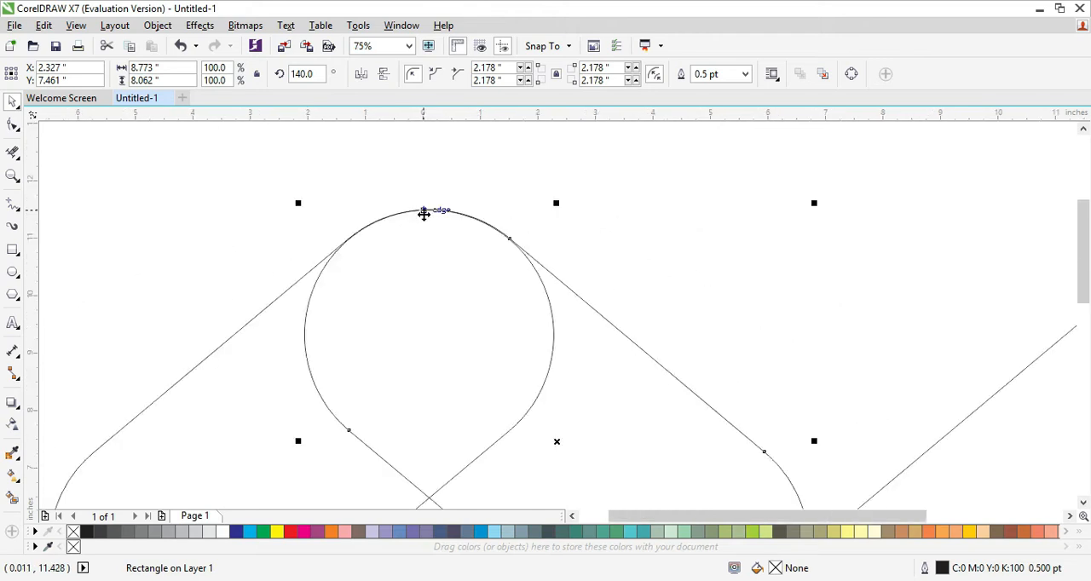
pyautogui.click(457, 363)
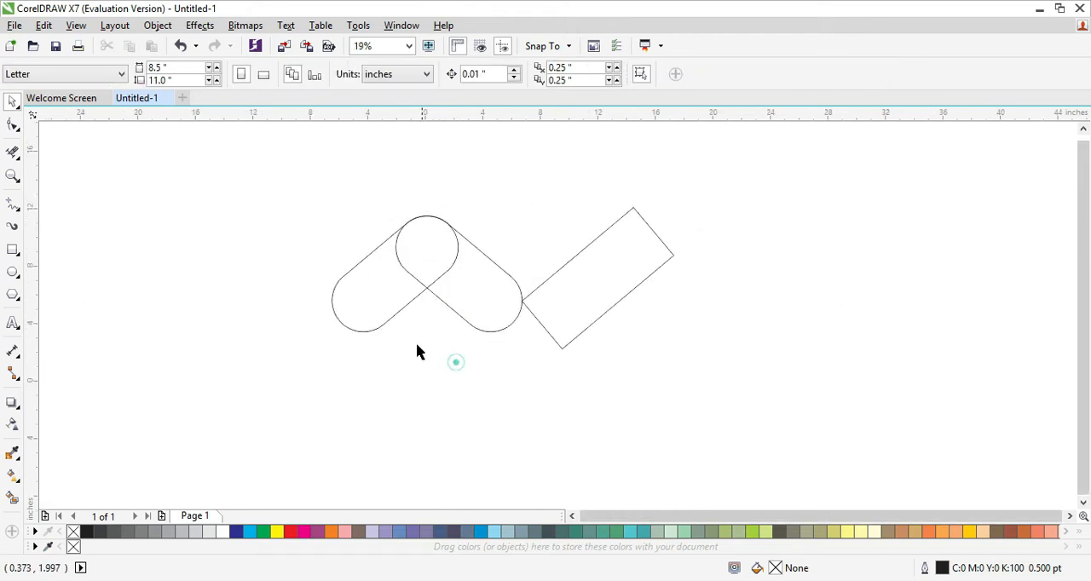
# Weld the two overlapping rounded shapes into a single inverted V outline.
pyautogui.moveTo(307, 205); pyautogui.dragTo(522, 384)
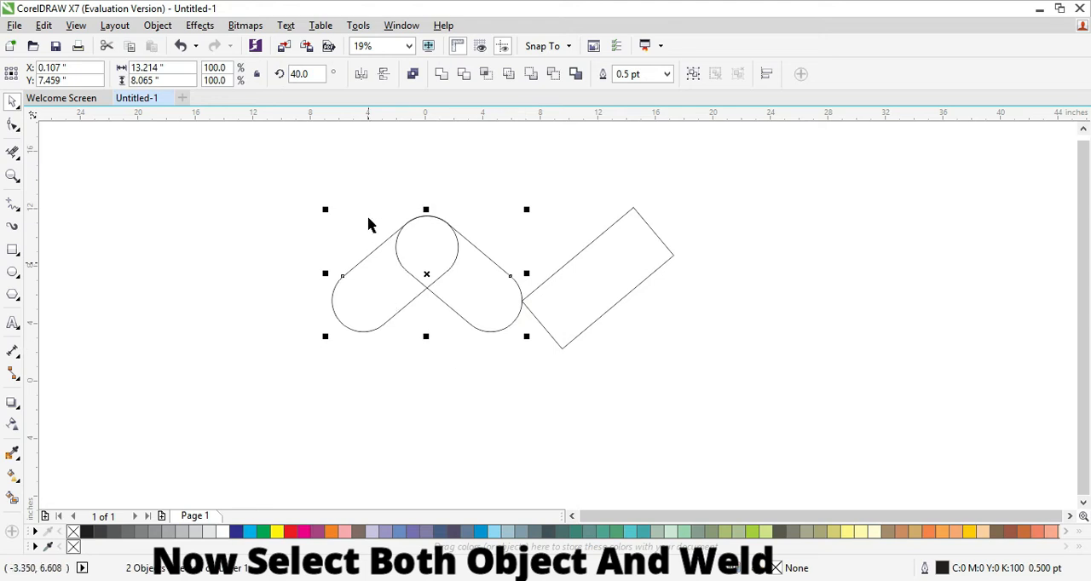
pyautogui.click(441, 75)
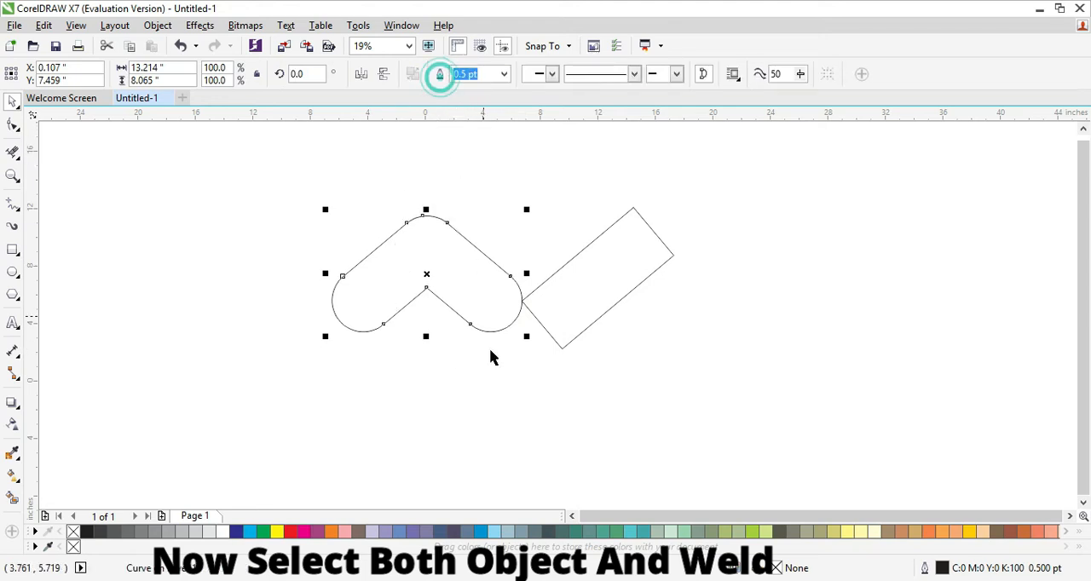
pyautogui.click(499, 381)
# Move the rotated rectangle over the left arm of the inverted V, with its short upper edge meeting the inner corner.
pyautogui.scroll(2, 417, 294)
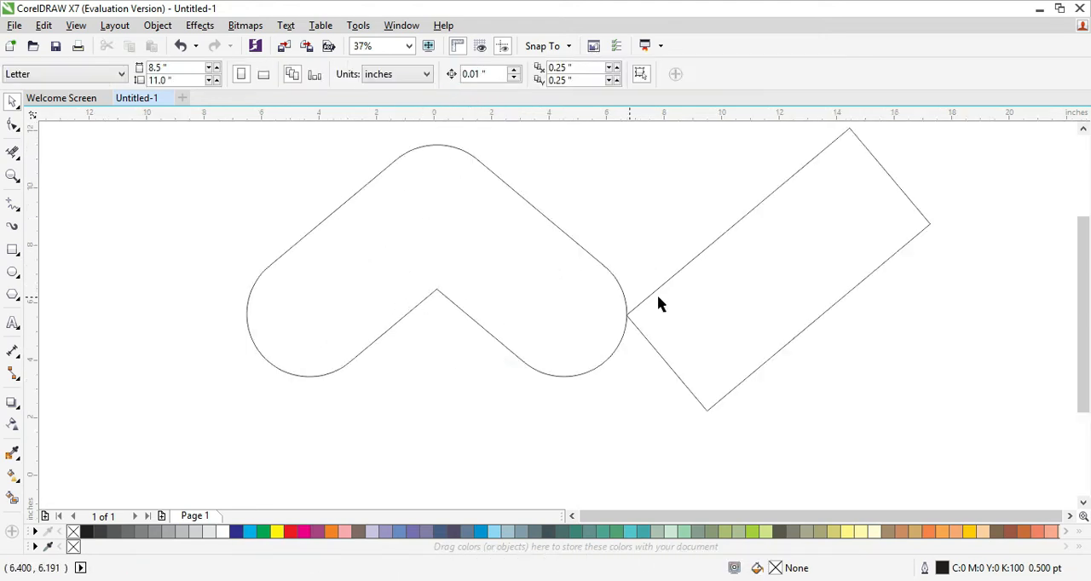
pyautogui.moveTo(761, 279); pyautogui.dragTo(308, 366)
pyautogui.moveTo(437, 334); pyautogui.dragTo(412, 352)
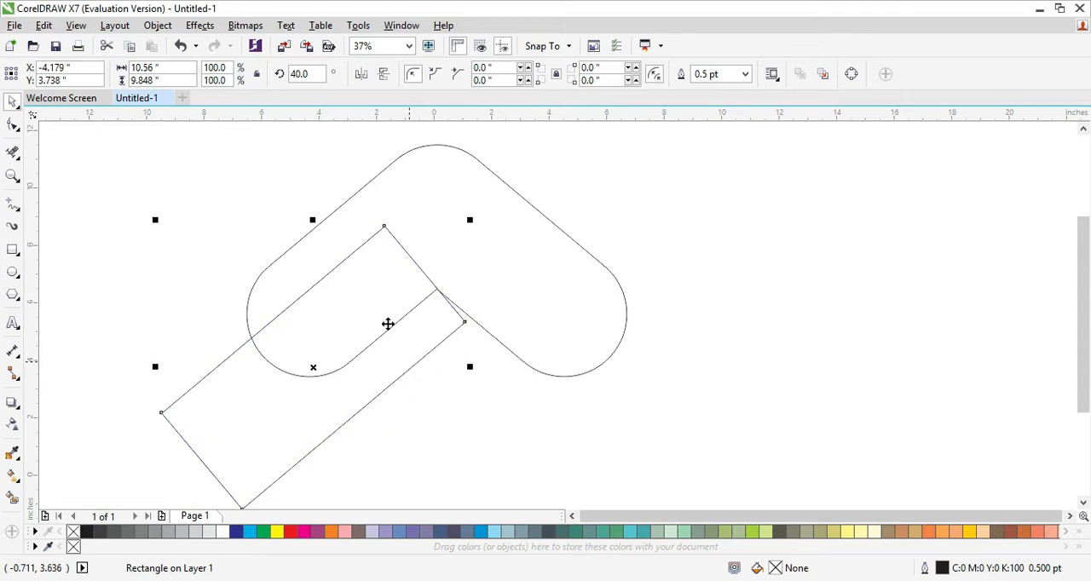
pyautogui.click(483, 420)
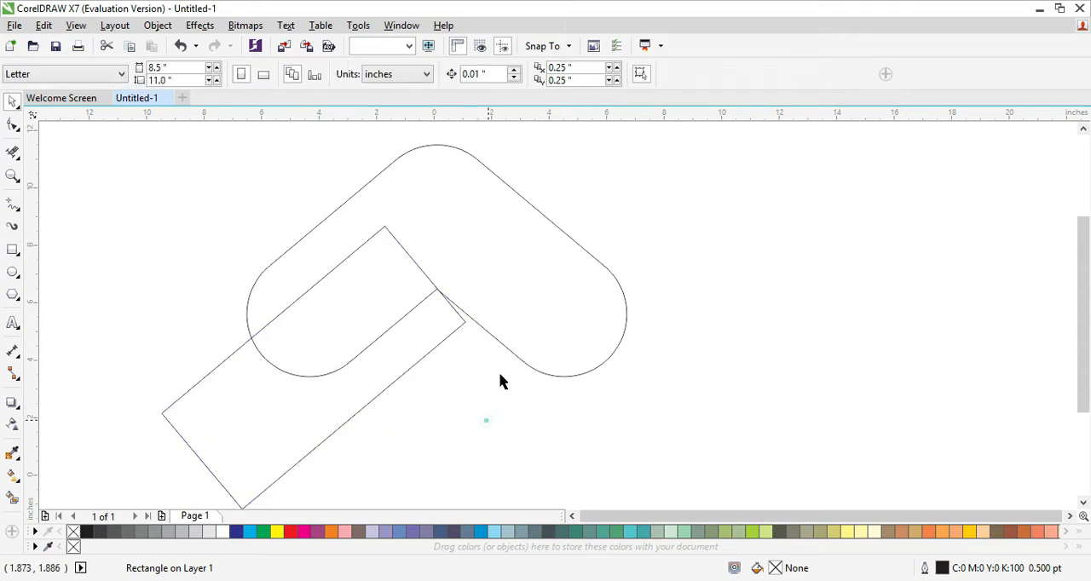
# Fill the welded inverted V shape with yellow (C:0 M:0 Y:100 K:0).
pyautogui.click(548, 312)
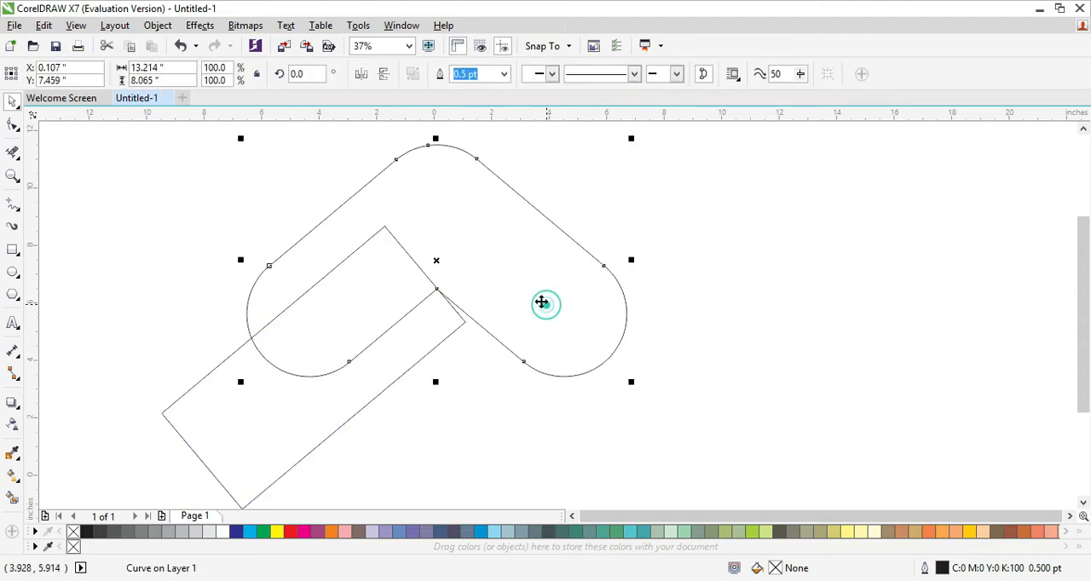
pyautogui.click(281, 532)
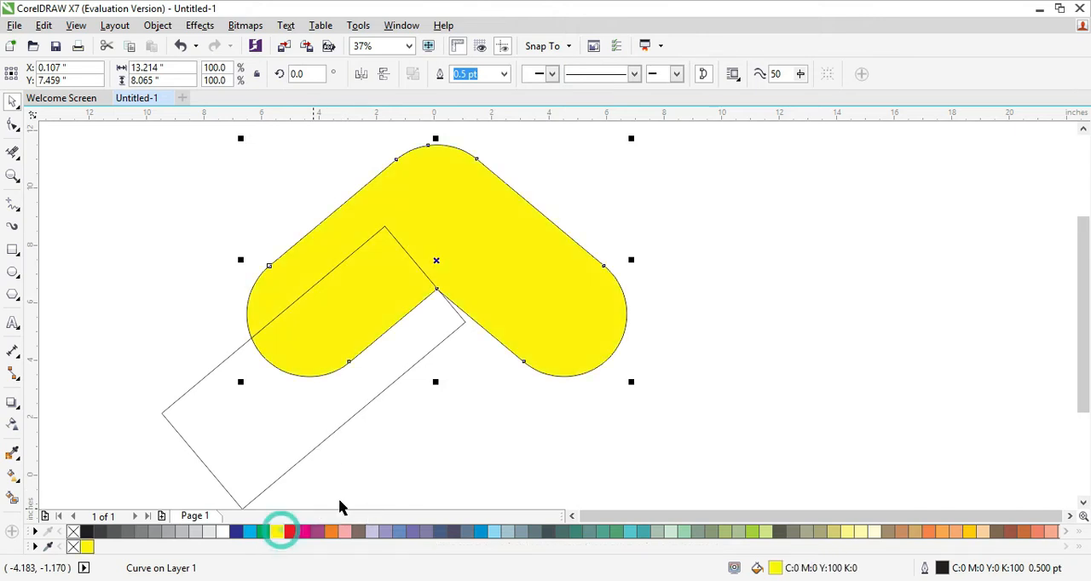
pyautogui.click(417, 453)
# Fill the rotated rectangle with a slightly darker yellow shade, C:9 M:5 Y:100 K:0.
pyautogui.click(312, 415)
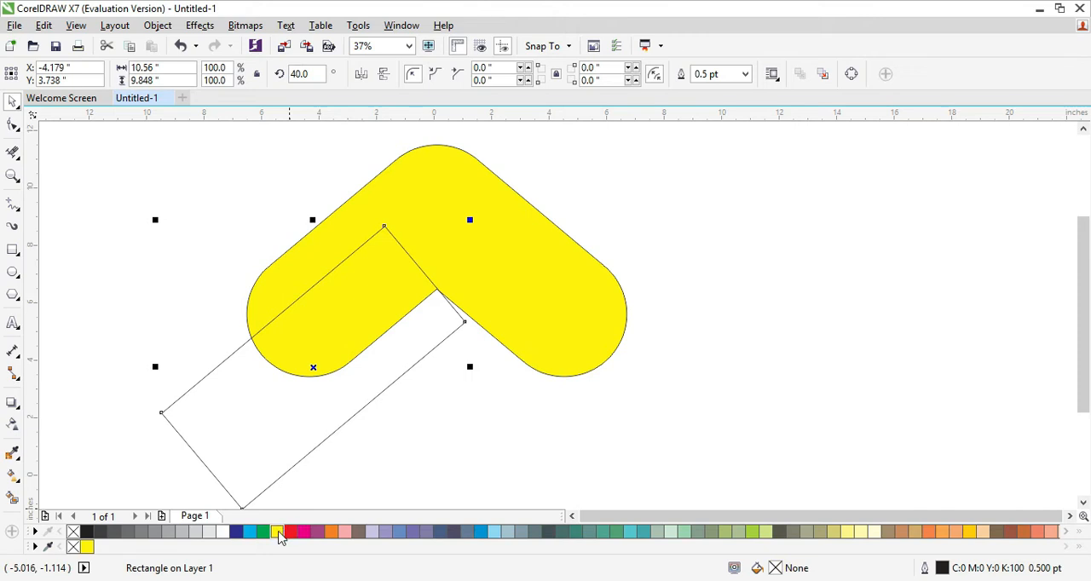
pyautogui.moveTo(278, 536); pyautogui.dragTo(282, 538)
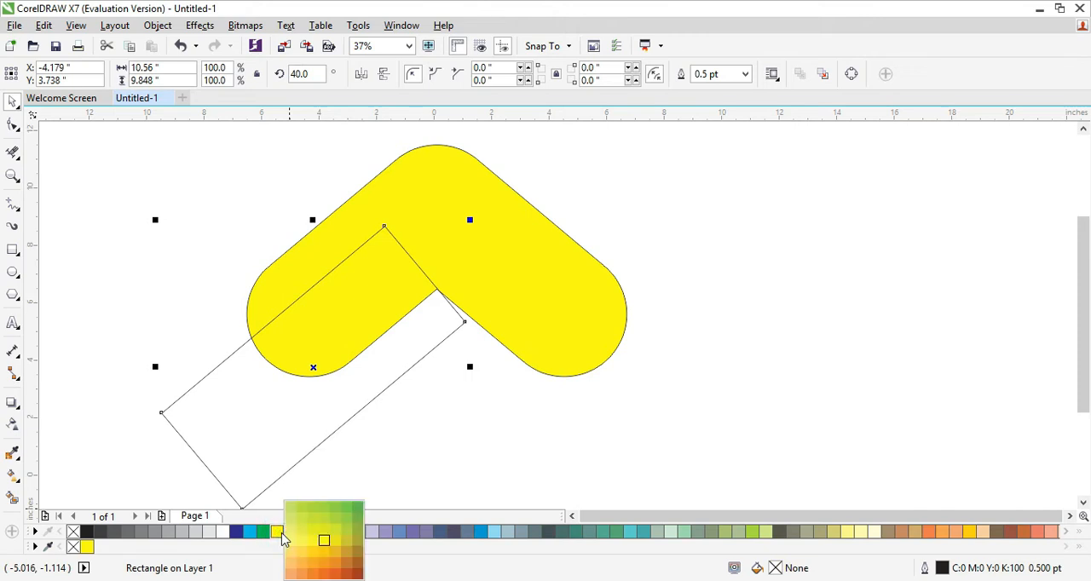
pyautogui.click(337, 542)
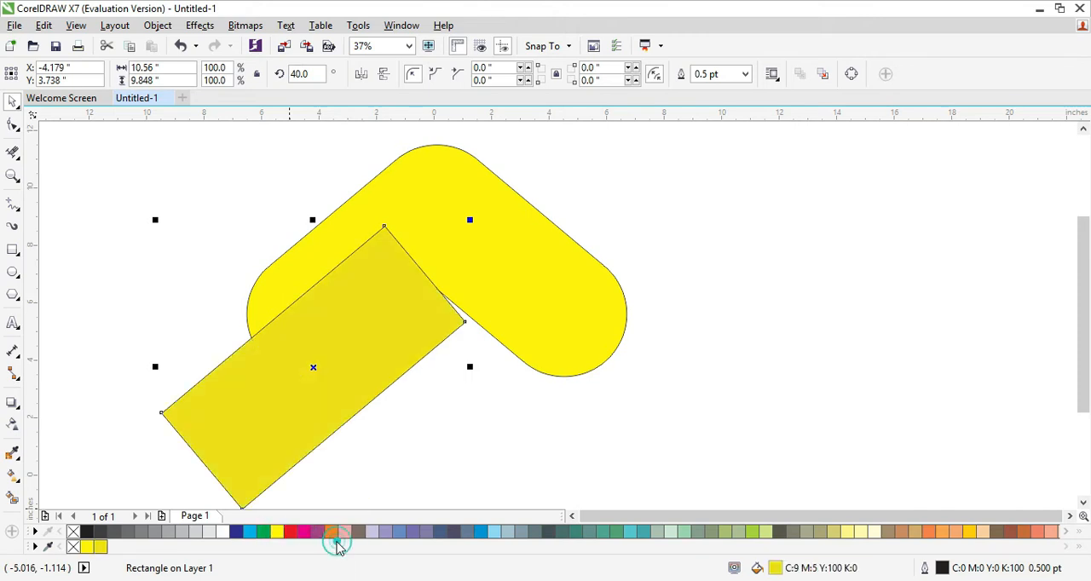
pyautogui.click(438, 468)
# Set the outline width to None for both the rotated rectangle and the inverted V shape.
pyautogui.click(368, 359)
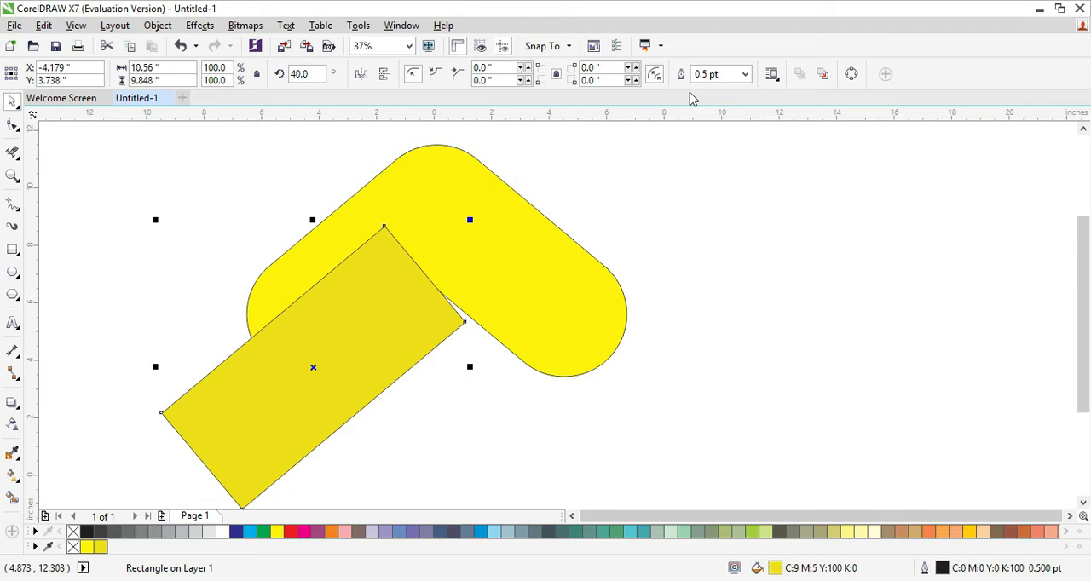
pyautogui.click(747, 74)
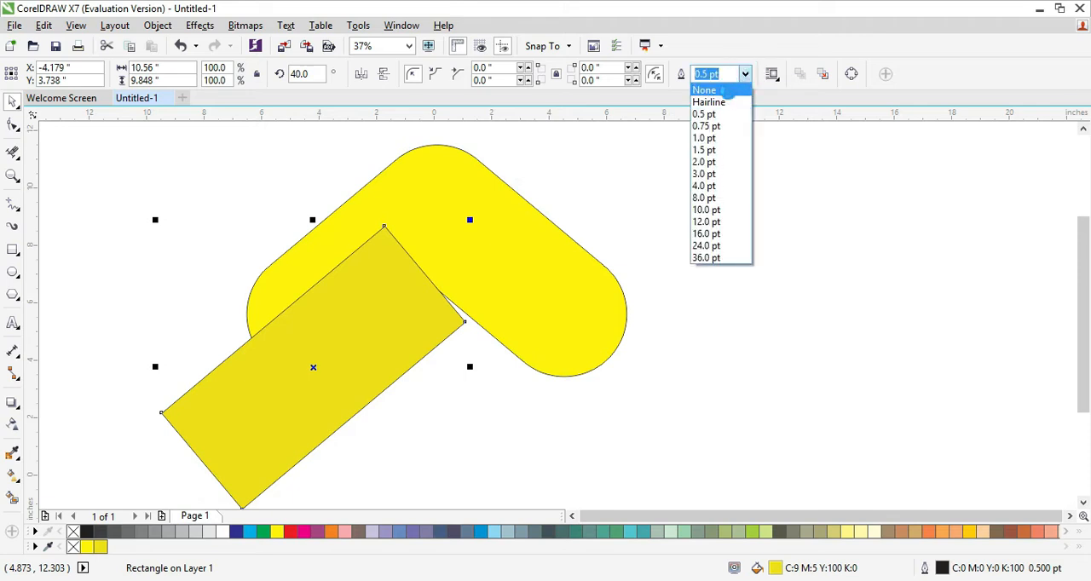
pyautogui.click(728, 91)
pyautogui.click(712, 231)
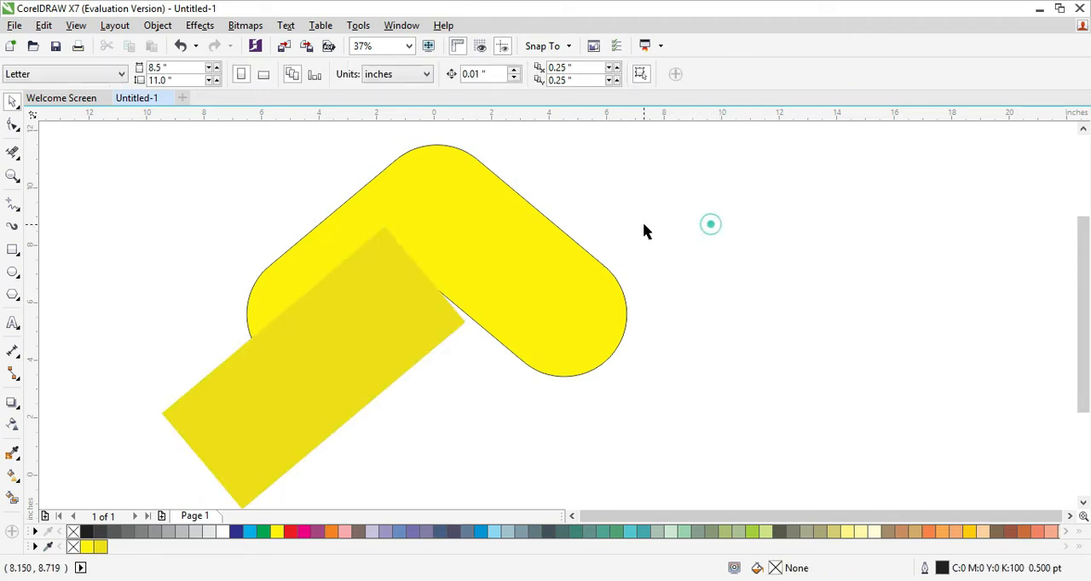
pyautogui.click(569, 267)
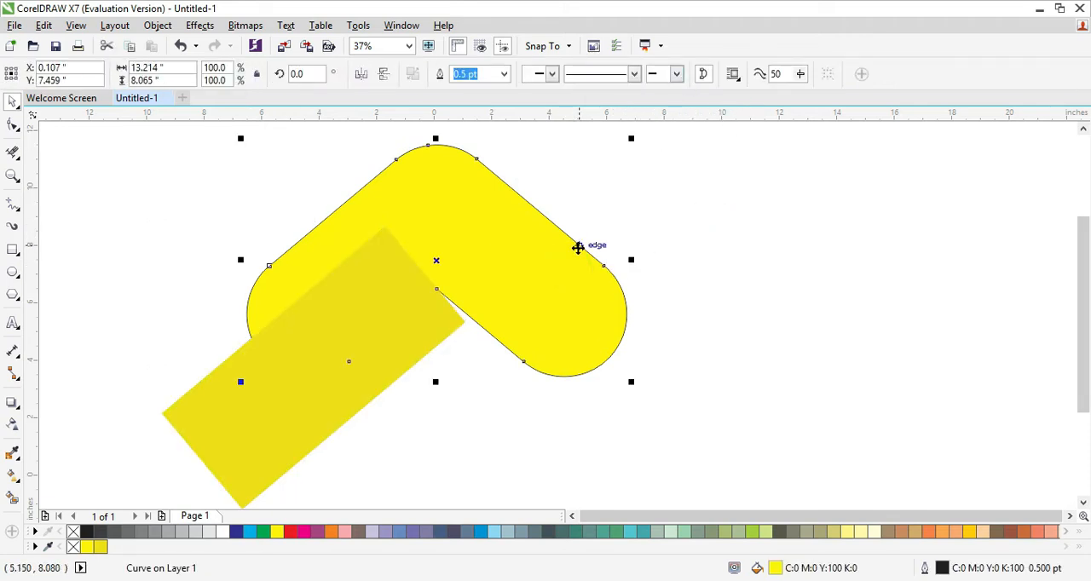
pyautogui.click(504, 74)
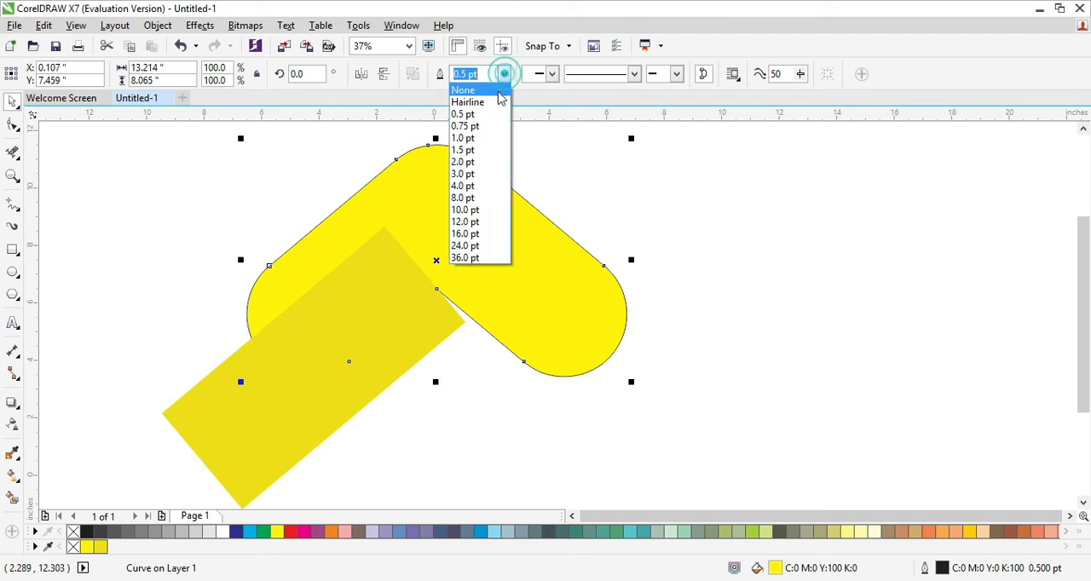
pyautogui.click(492, 90)
pyautogui.click(704, 227)
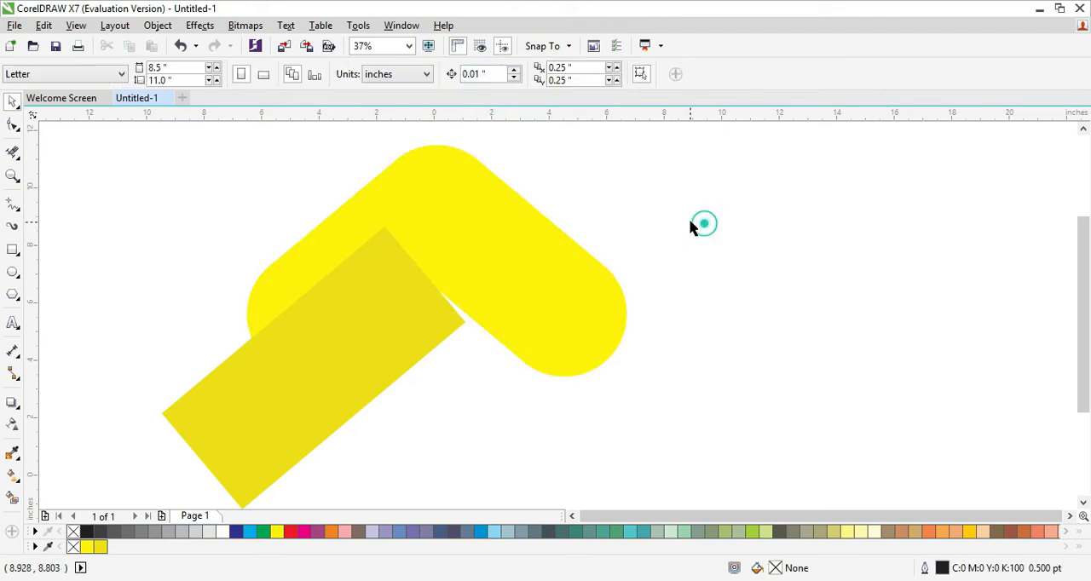
# Apply a linear gradient transparency to the rotated rectangle, fading from the inner corner toward the left arm's rounded end, and shift its midpoint toward that end.
pyautogui.click(409, 342)
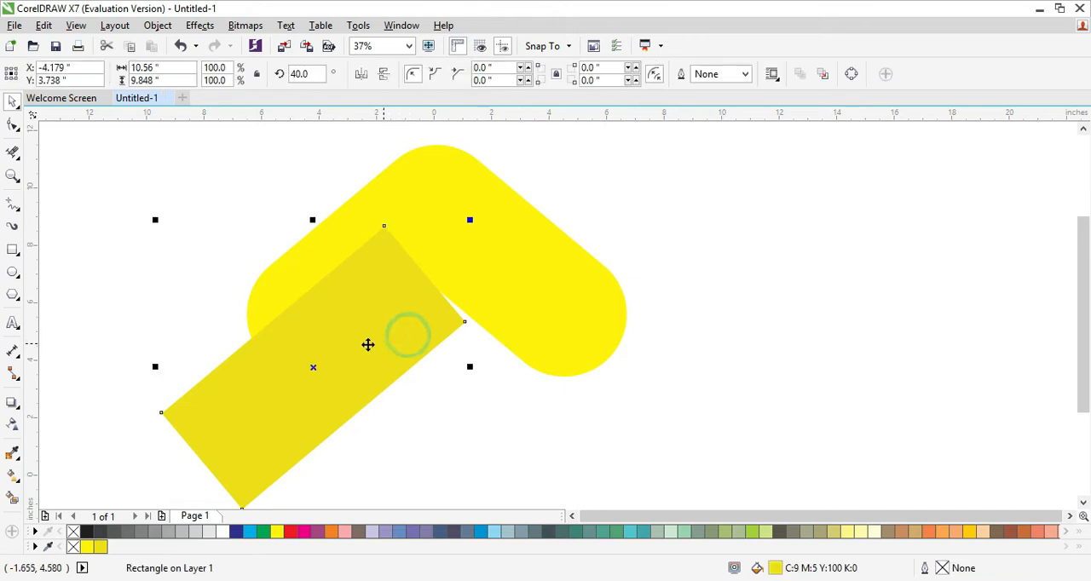
pyautogui.click(14, 426)
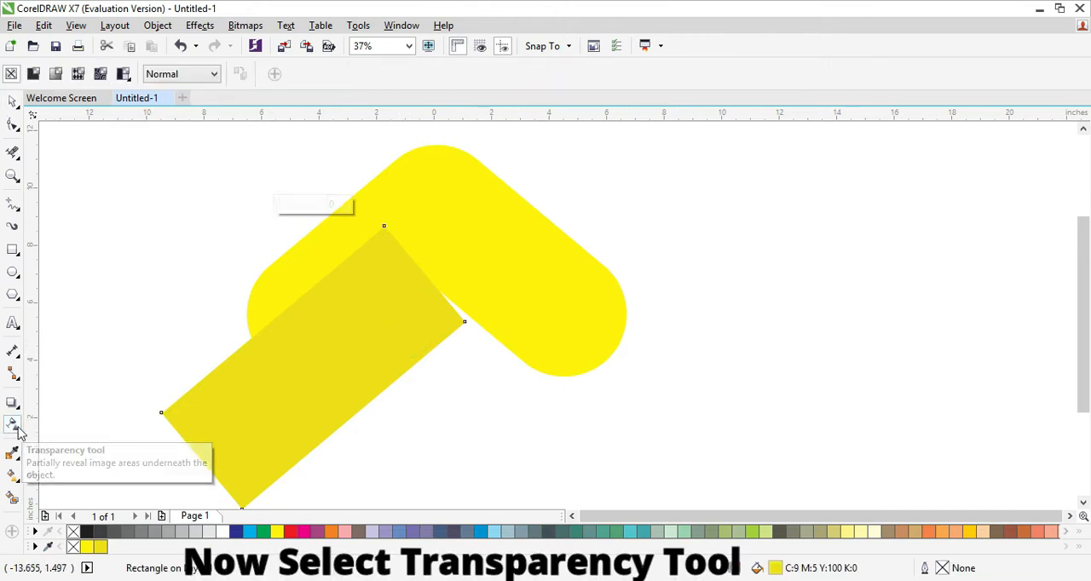
pyautogui.moveTo(484, 215); pyautogui.dragTo(308, 355)
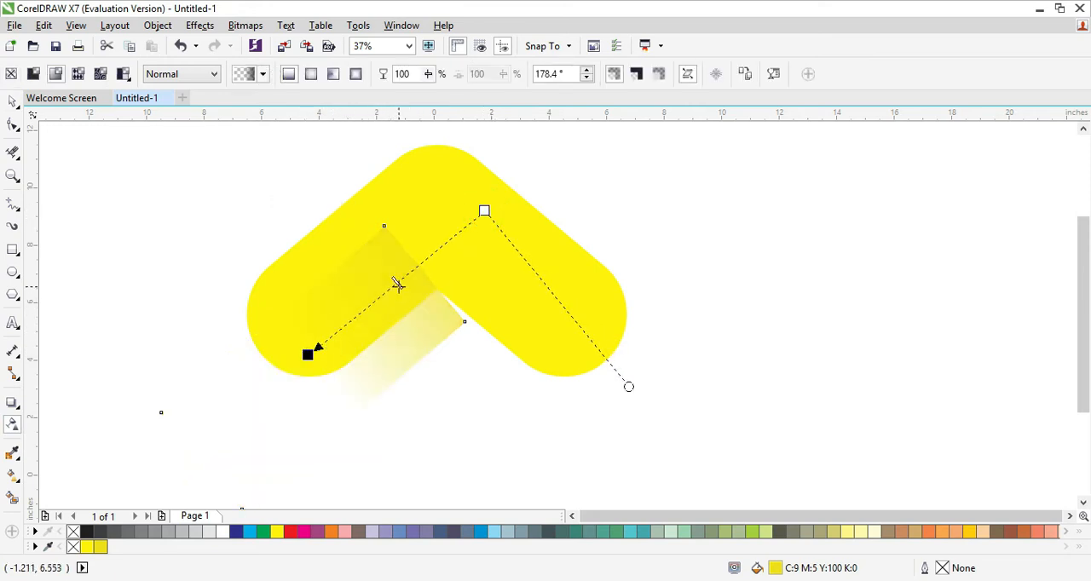
pyautogui.moveTo(397, 285); pyautogui.dragTo(362, 328)
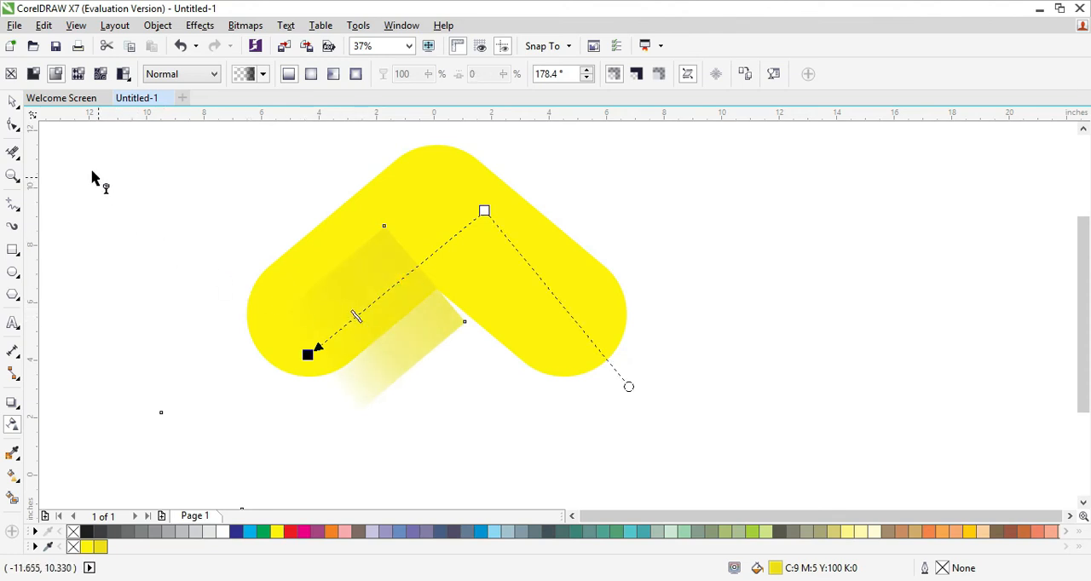
# PowerClip the transparent rectangle inside the yellow inverted V shape.
pyautogui.click(14, 103)
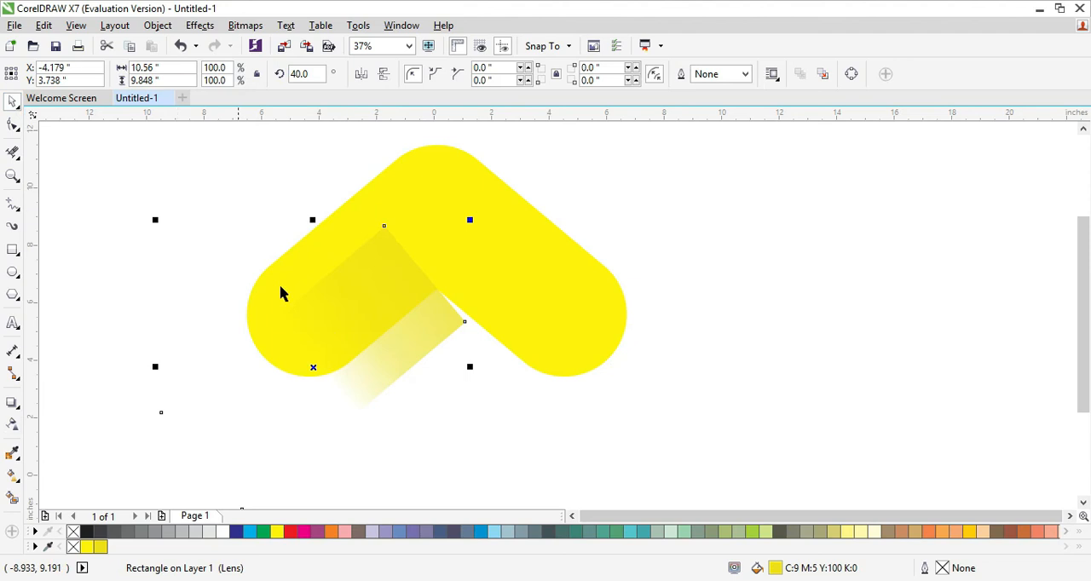
pyautogui.rightClick(364, 294)
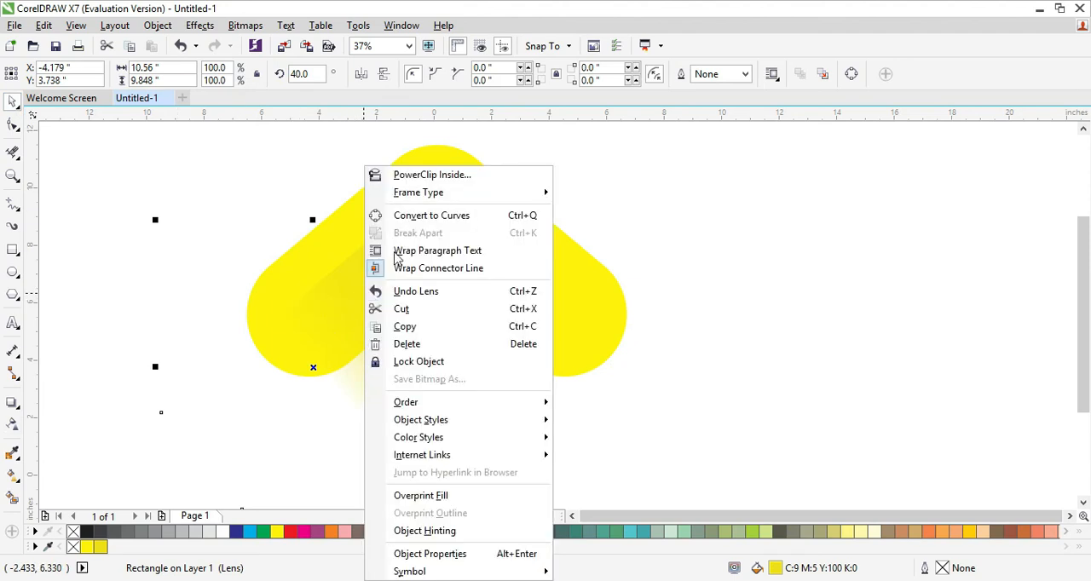
pyautogui.click(411, 176)
pyautogui.click(329, 237)
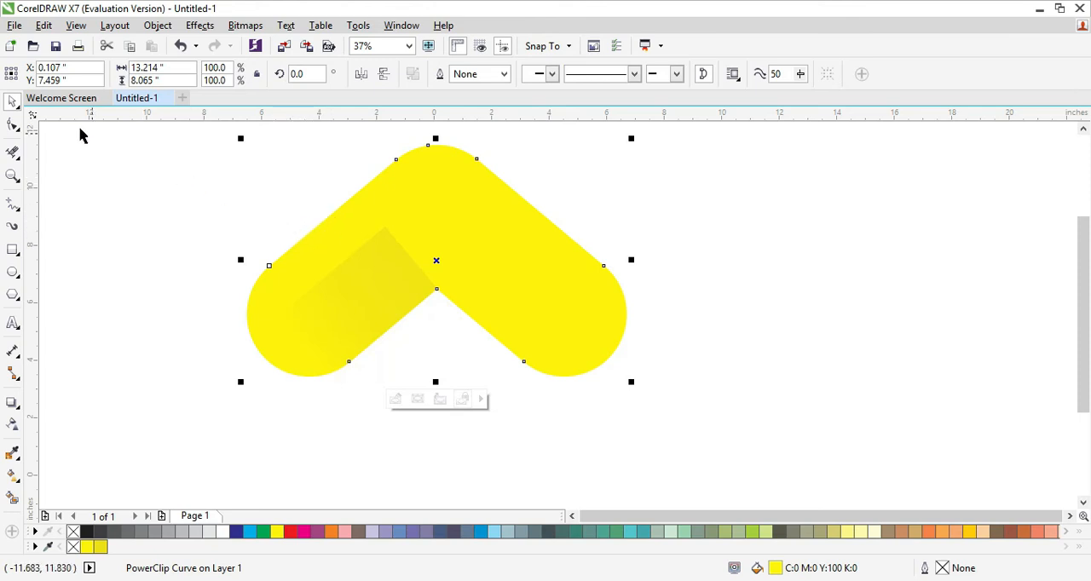
pyautogui.click(185, 218)
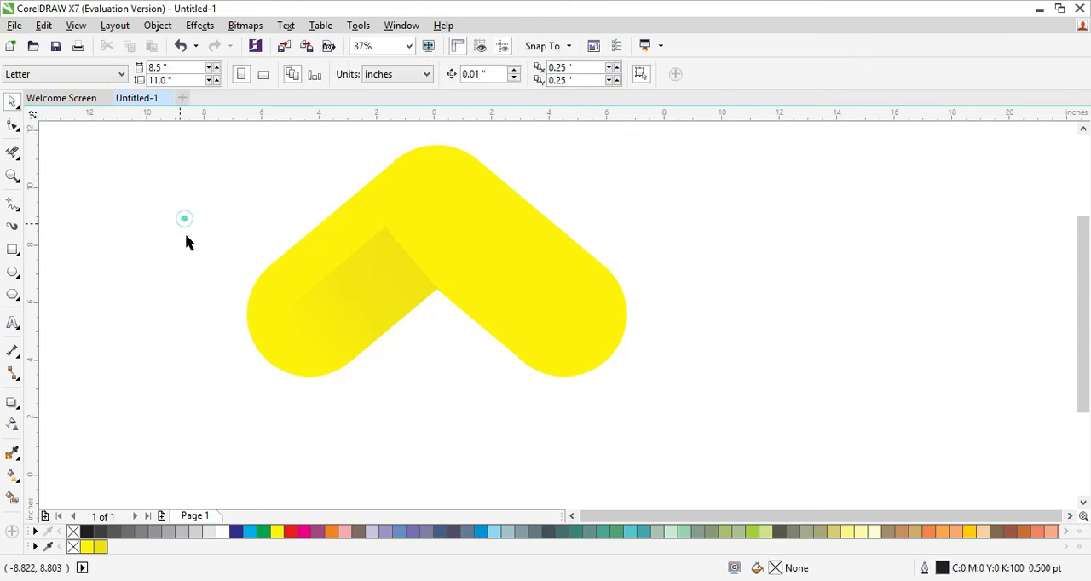
# Place a duplicate of the shaded inverted V straight above the original, leaving a gap between them.
pyautogui.scroll(-2, 426, 400)
pyautogui.scroll(-2, 458, 400)
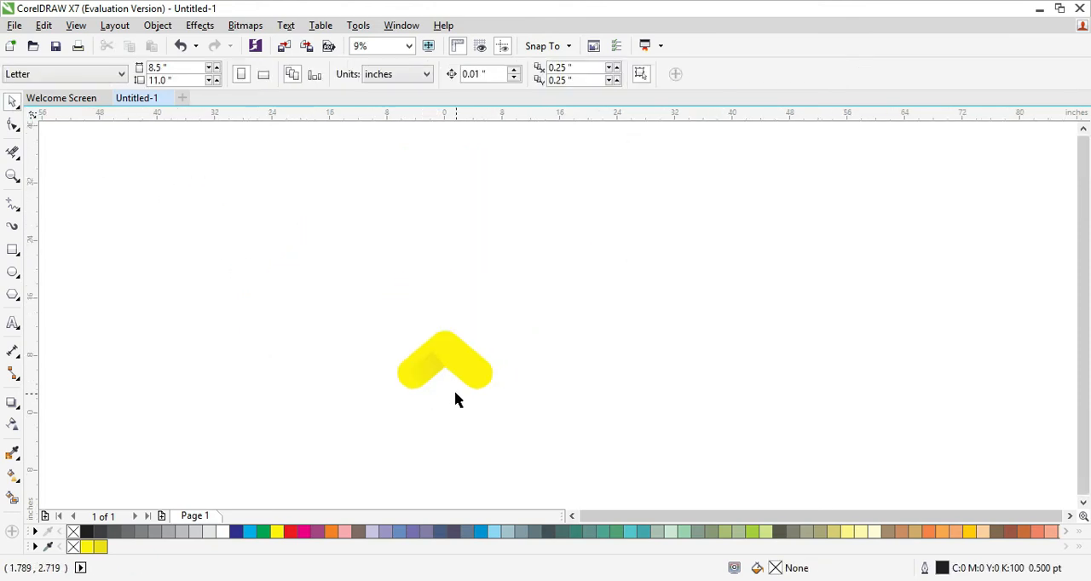
pyautogui.moveTo(325, 292); pyautogui.dragTo(555, 443)
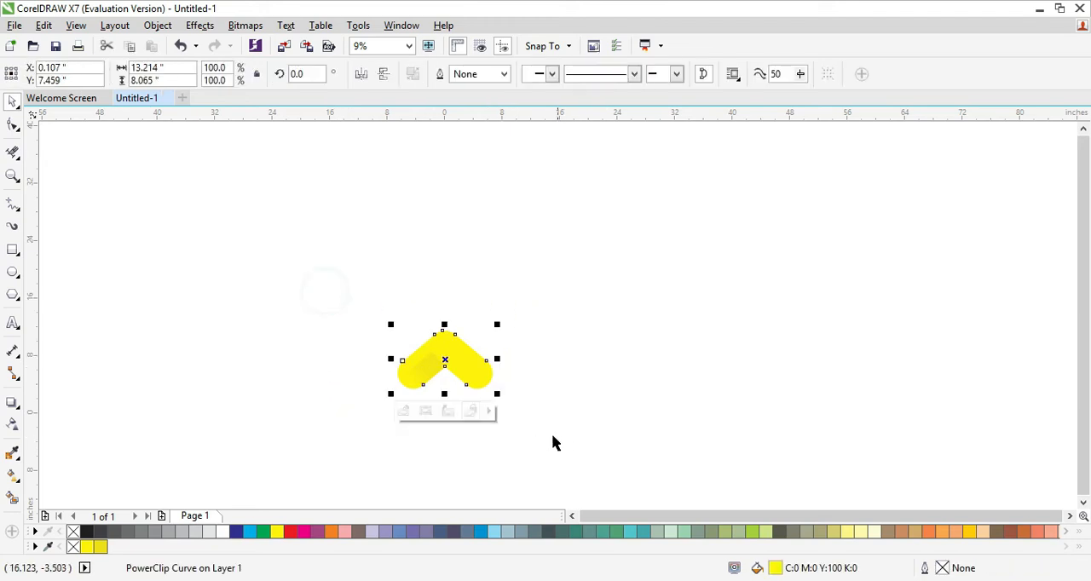
pyautogui.moveTo(445, 361); pyautogui.dragTo(436, 205)
pyautogui.press('+')
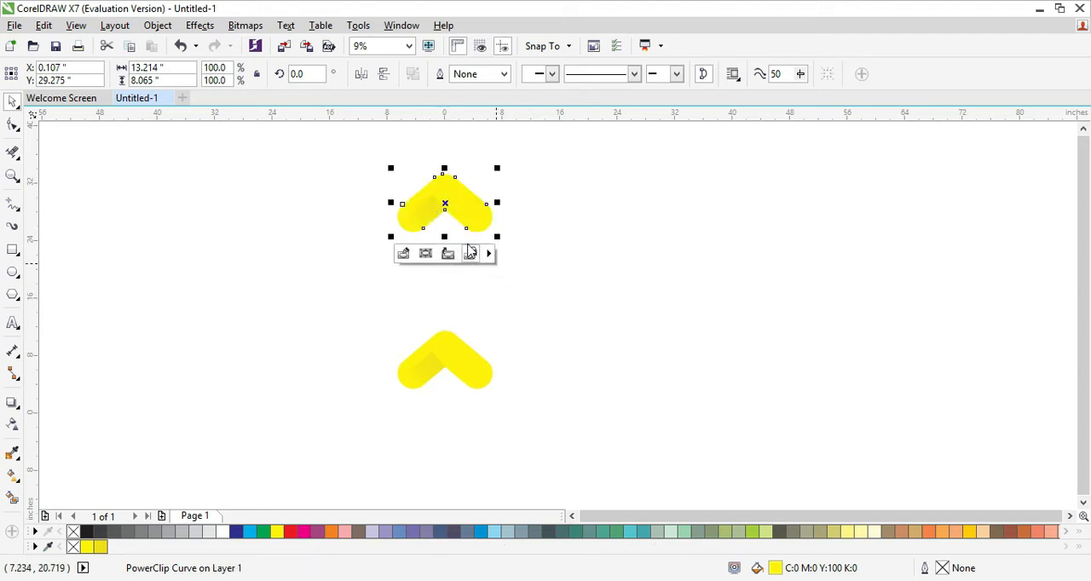
# Rotate the upper V copy by 180 degrees.
pyautogui.doubleClick(304, 74)
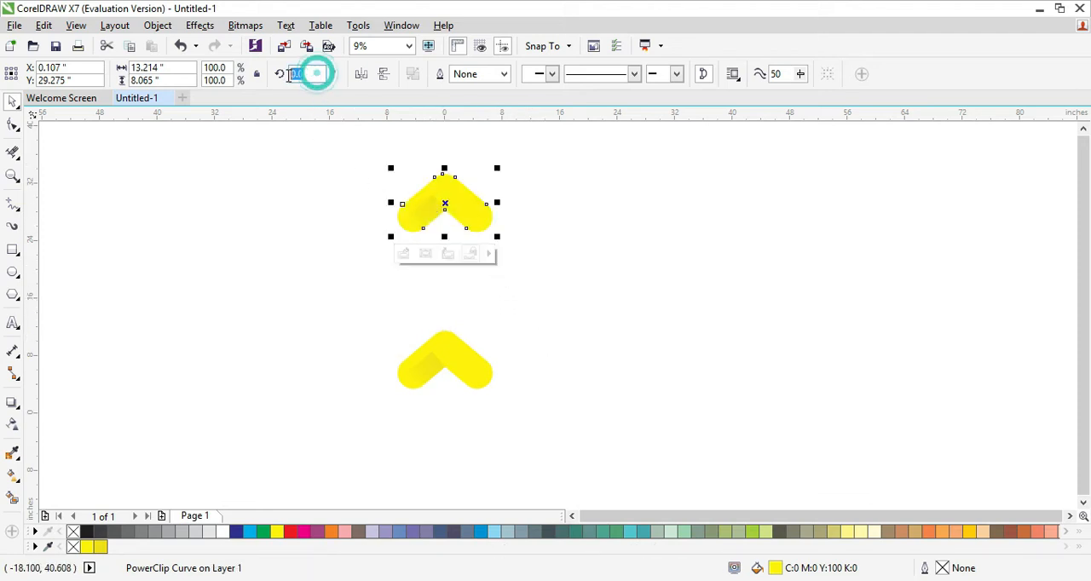
pyautogui.write('180')
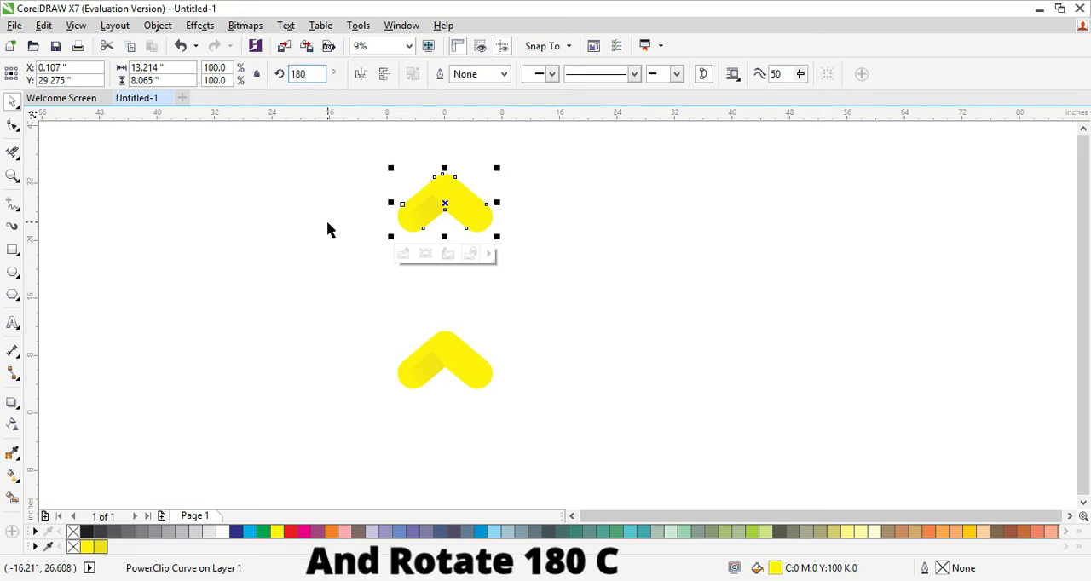
pyautogui.press('Return')
pyautogui.click(341, 257)
# Duplicate both V shapes together and rotate the duplicated pair by 90 degrees to form a four-sided arrangement.
pyautogui.moveTo(315, 157); pyautogui.dragTo(561, 426)
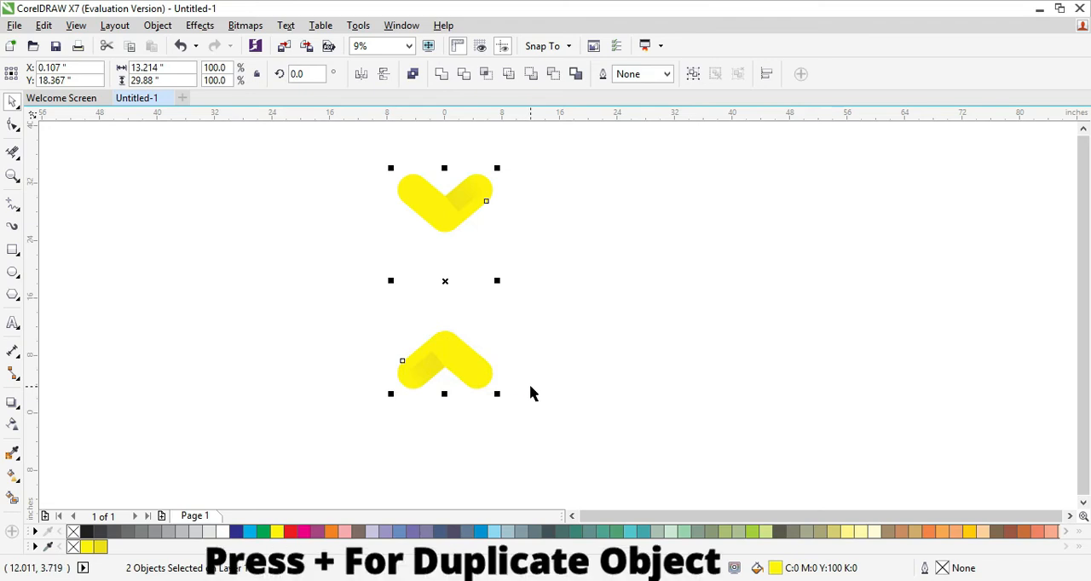
pyautogui.doubleClick(305, 74)
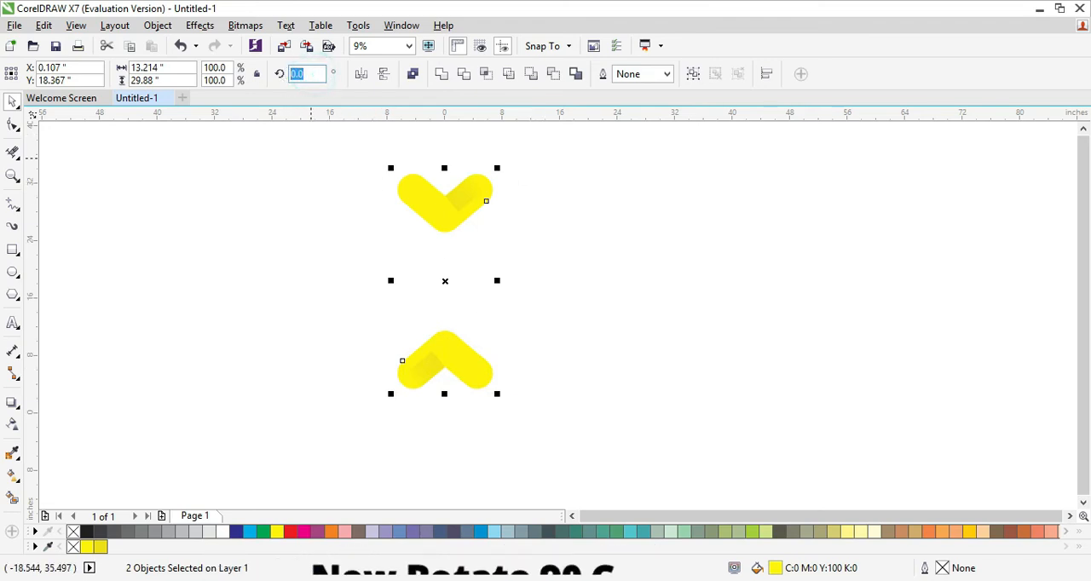
pyautogui.write('90')
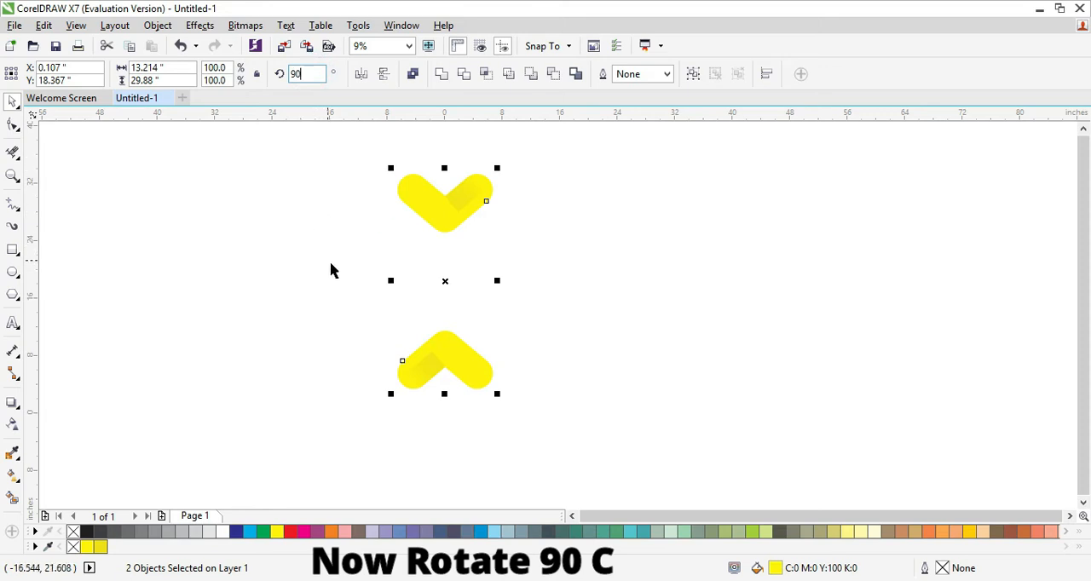
pyautogui.click(284, 281)
pyautogui.click(253, 310)
# Fill the lower V shape with red (C:0 M:100 Y:100 K:0).
pyautogui.scroll(2, 428, 358)
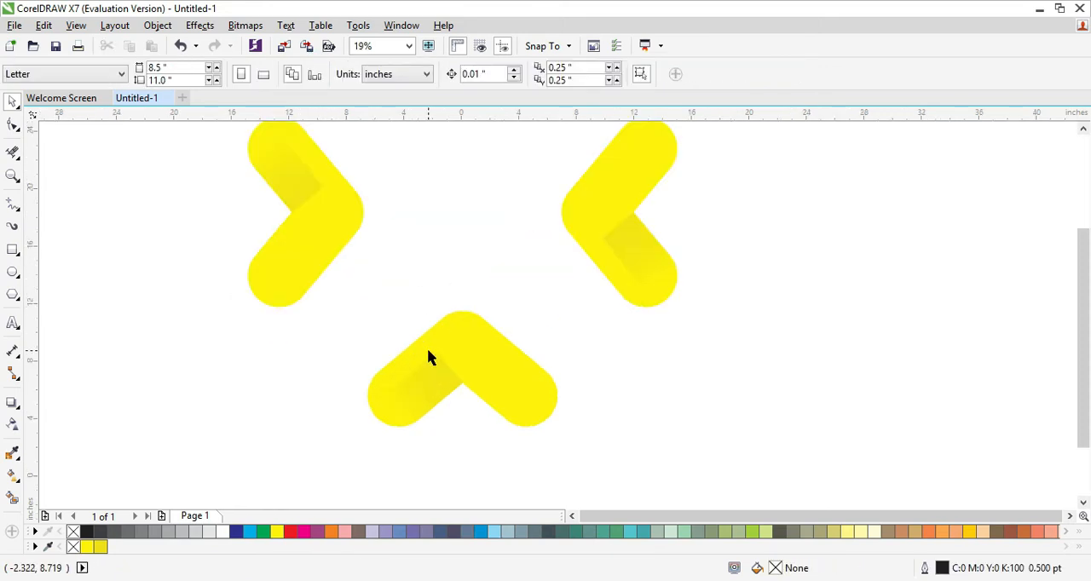
pyautogui.click(480, 364)
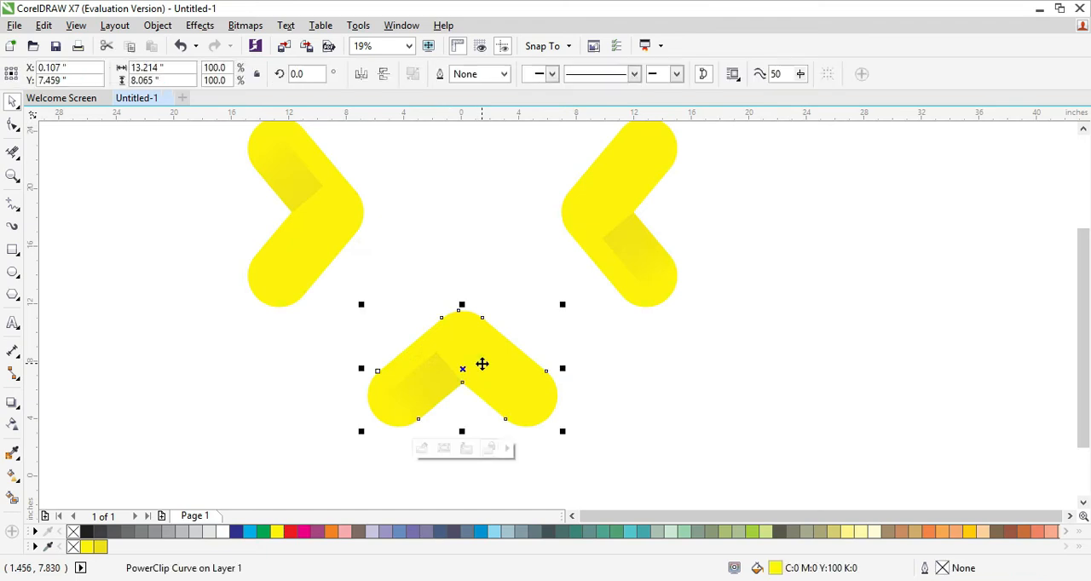
pyautogui.click(291, 532)
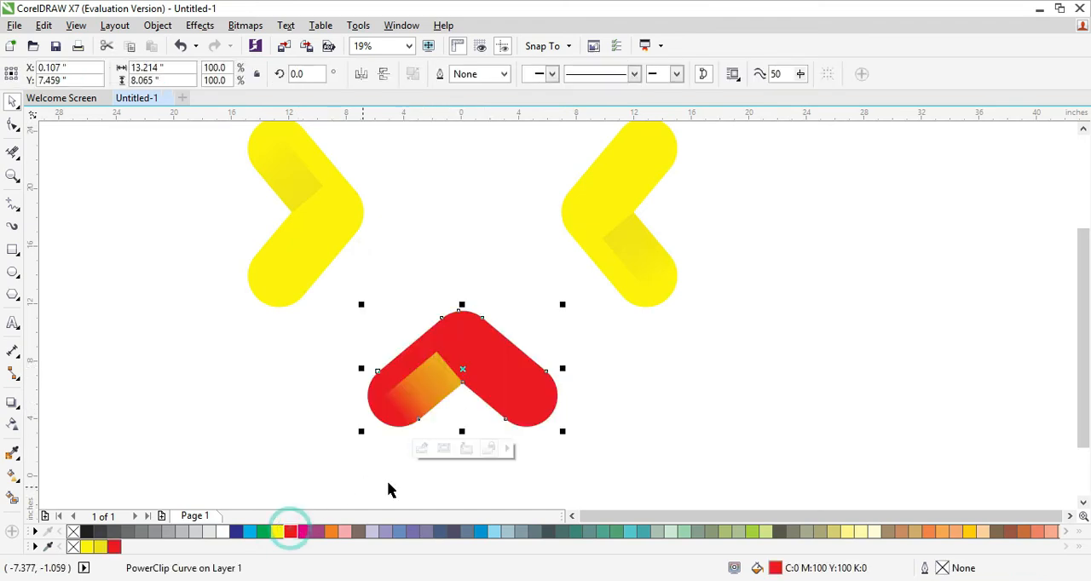
# Edit the lower V's PowerClip contents, recolor the shadow rectangle to darker red C:13 M:100 Y:100 K:5, and finish the edit.
pyautogui.click(421, 452)
pyautogui.click(431, 378)
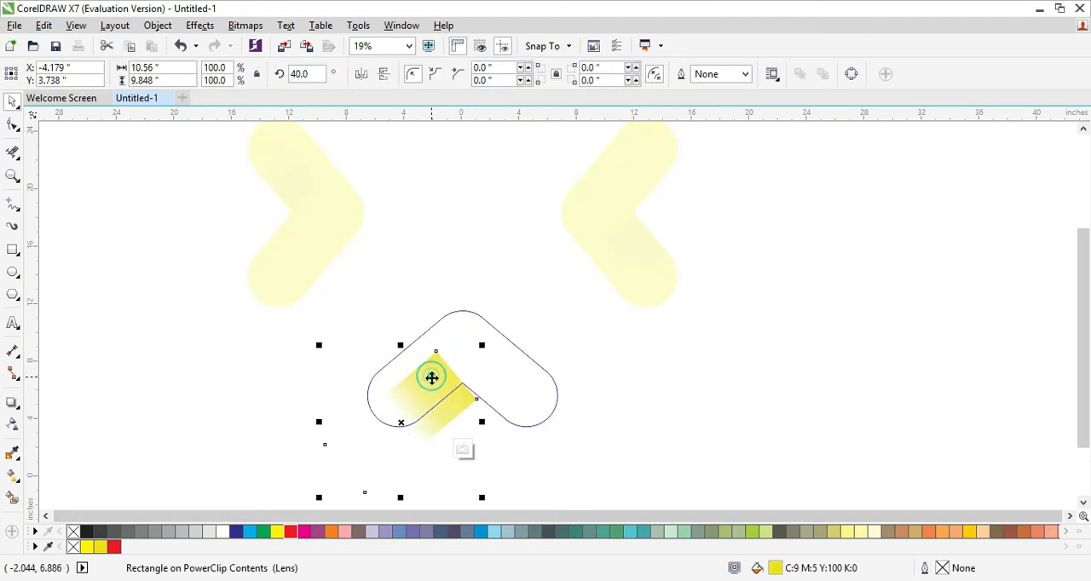
pyautogui.click(291, 532)
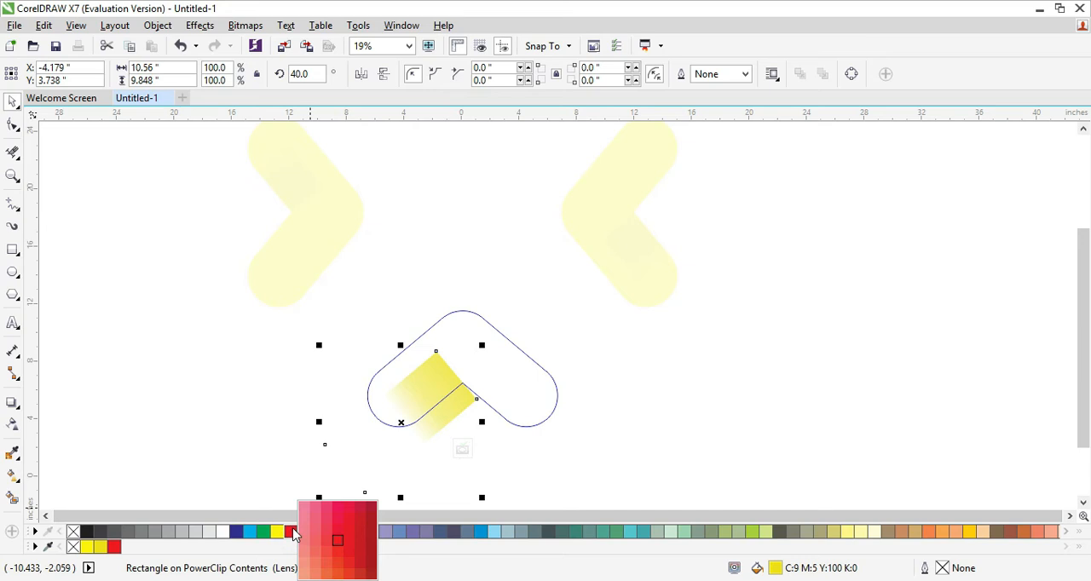
pyautogui.click(360, 534)
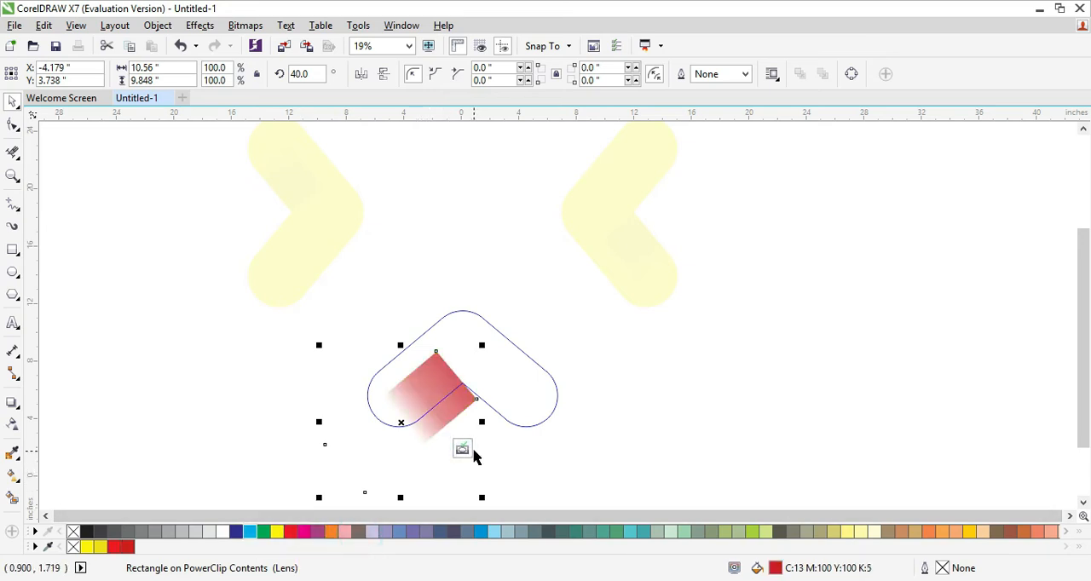
pyautogui.click(462, 449)
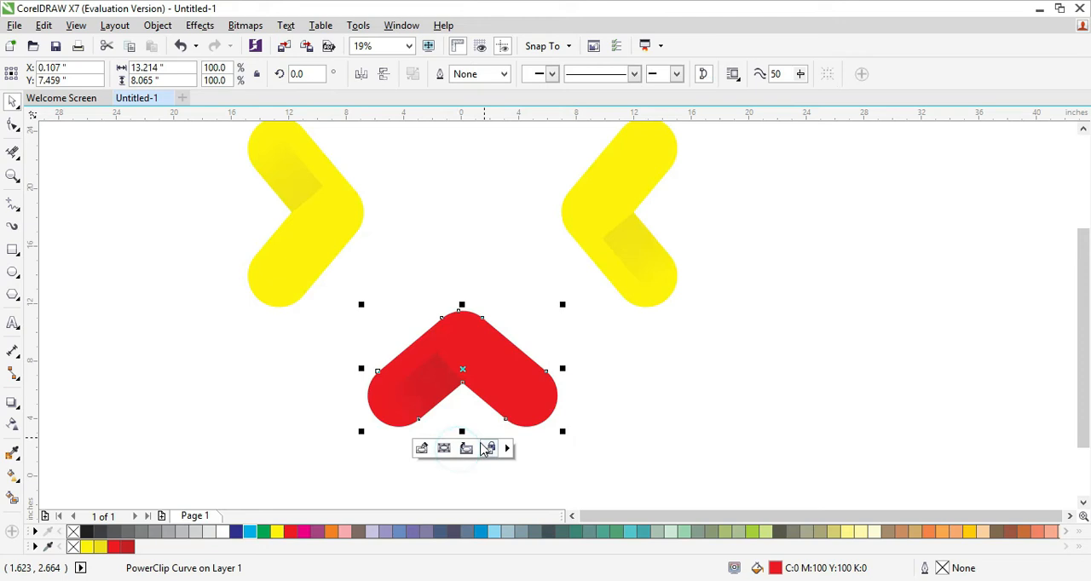
pyautogui.click(614, 382)
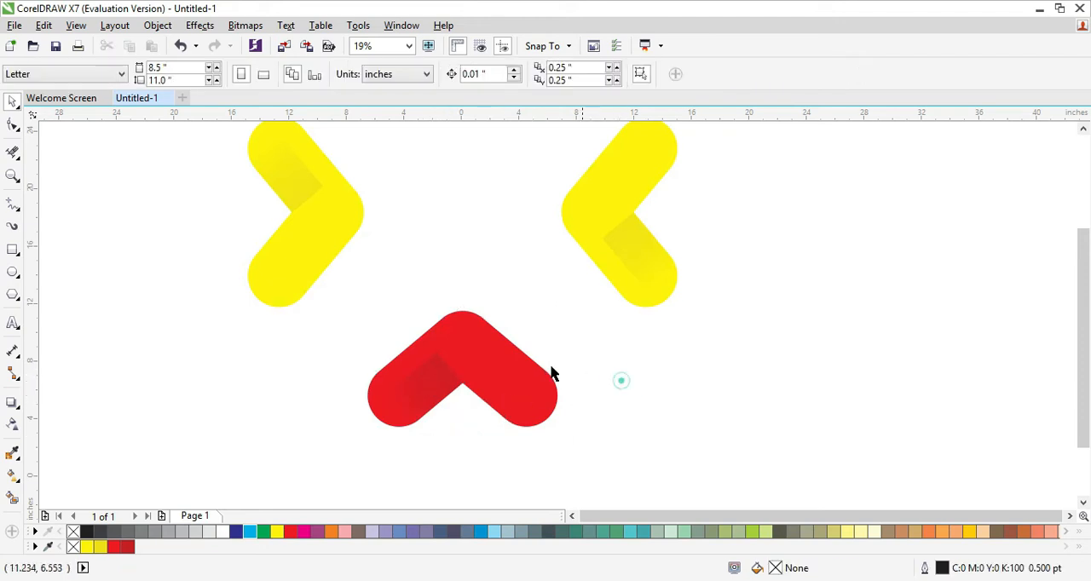
# Fill the left V with green (C:100 M:0 Y:100 K:0) and its clipped shadow rectangle with darker green C:93 M:22 Y:100 K:9.
pyautogui.click(313, 245)
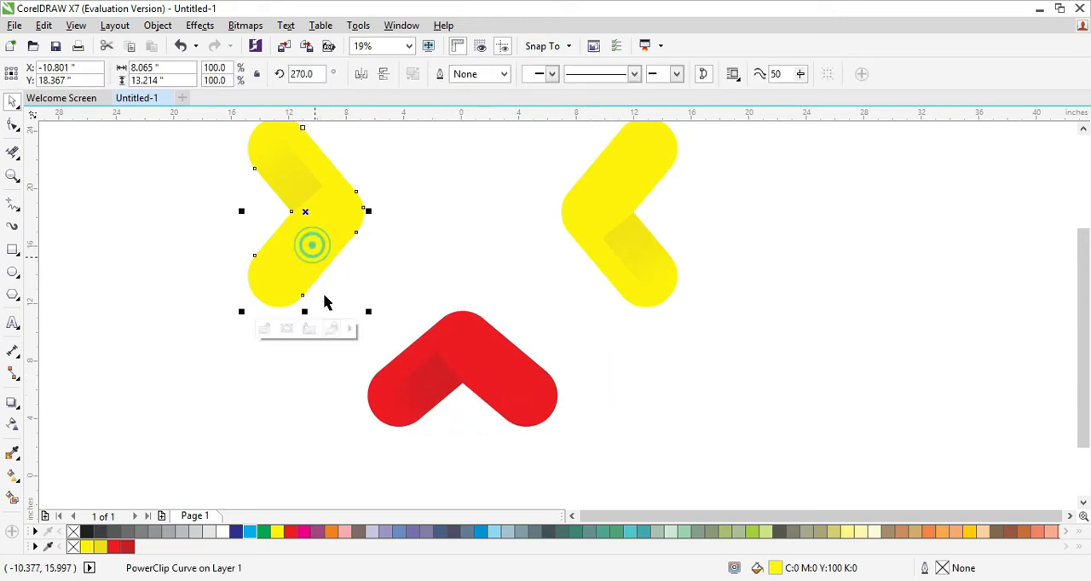
pyautogui.click(263, 532)
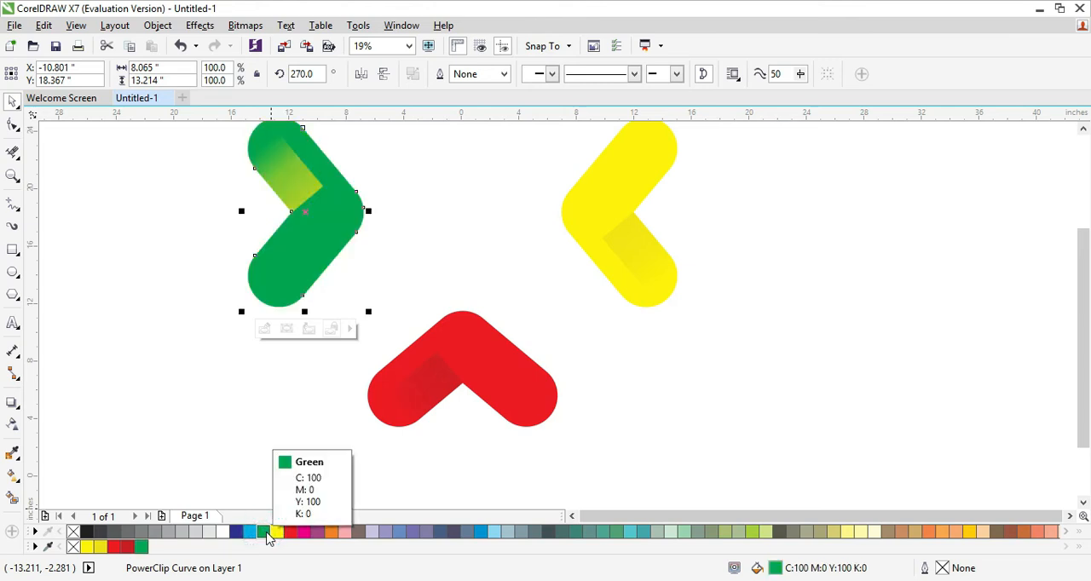
pyautogui.click(264, 331)
pyautogui.click(286, 192)
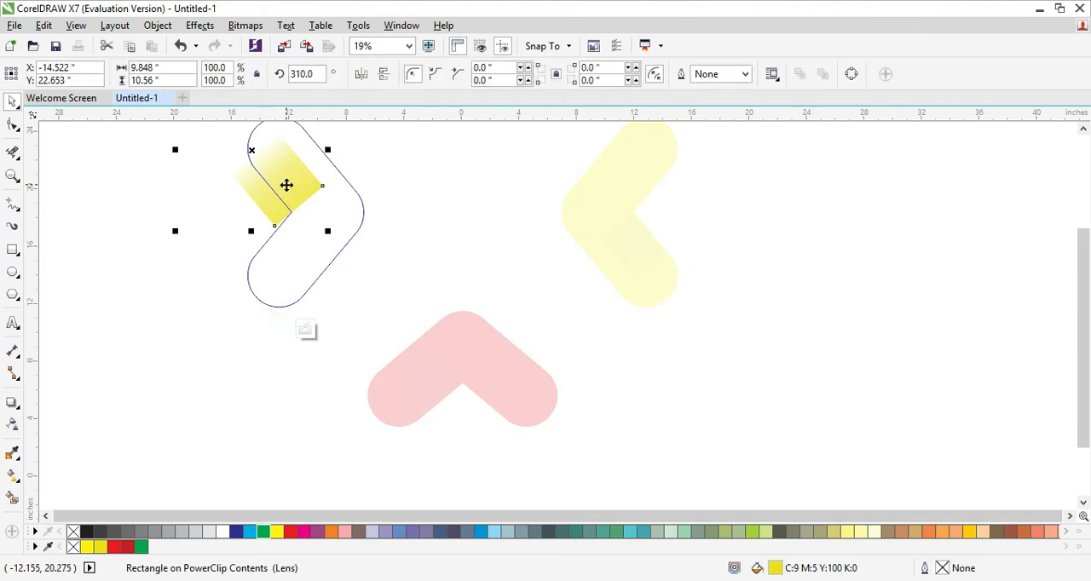
pyautogui.click(265, 534)
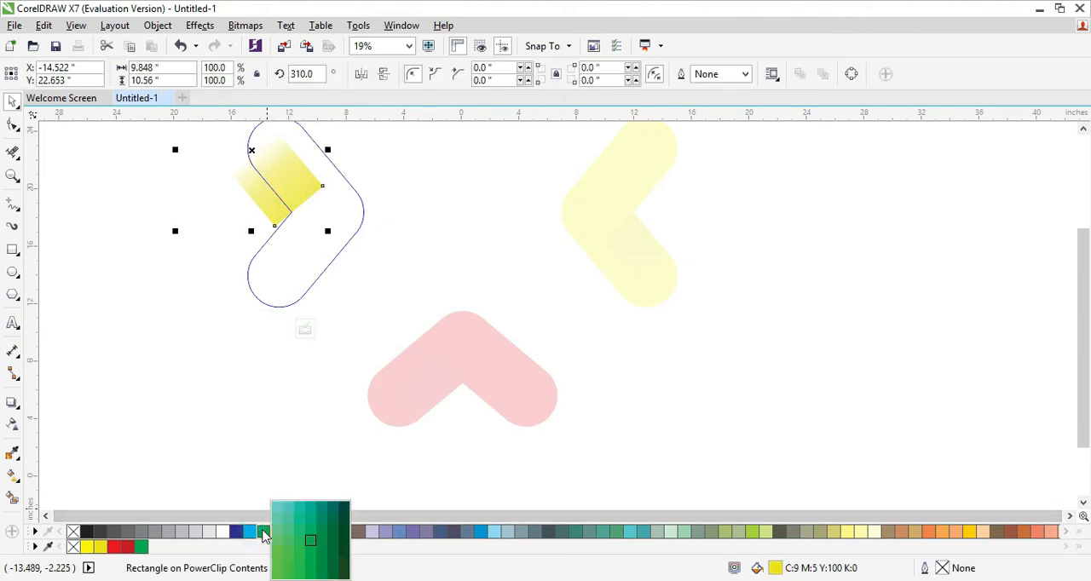
pyautogui.click(326, 546)
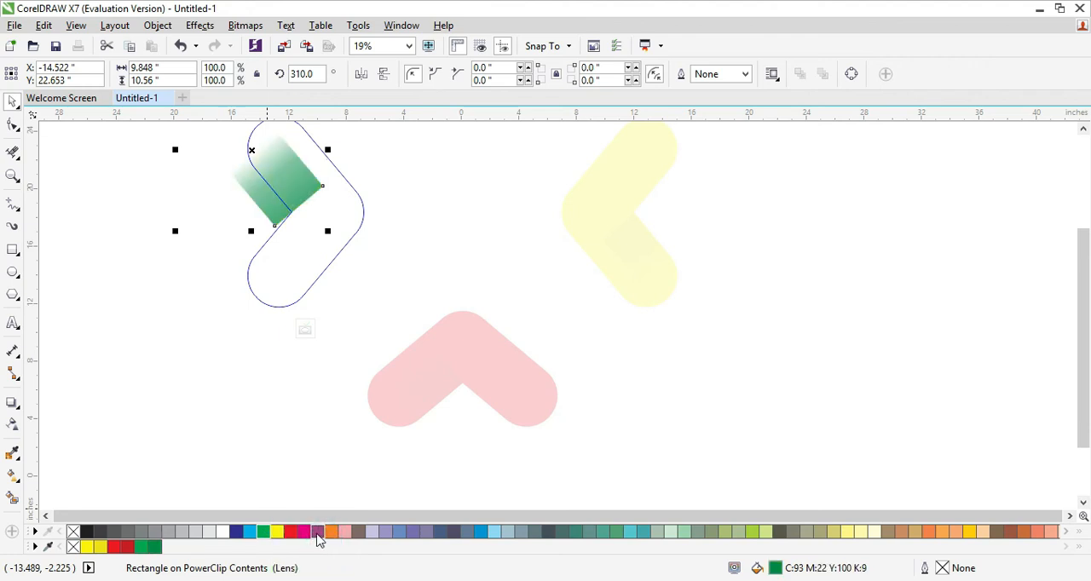
pyautogui.click(305, 331)
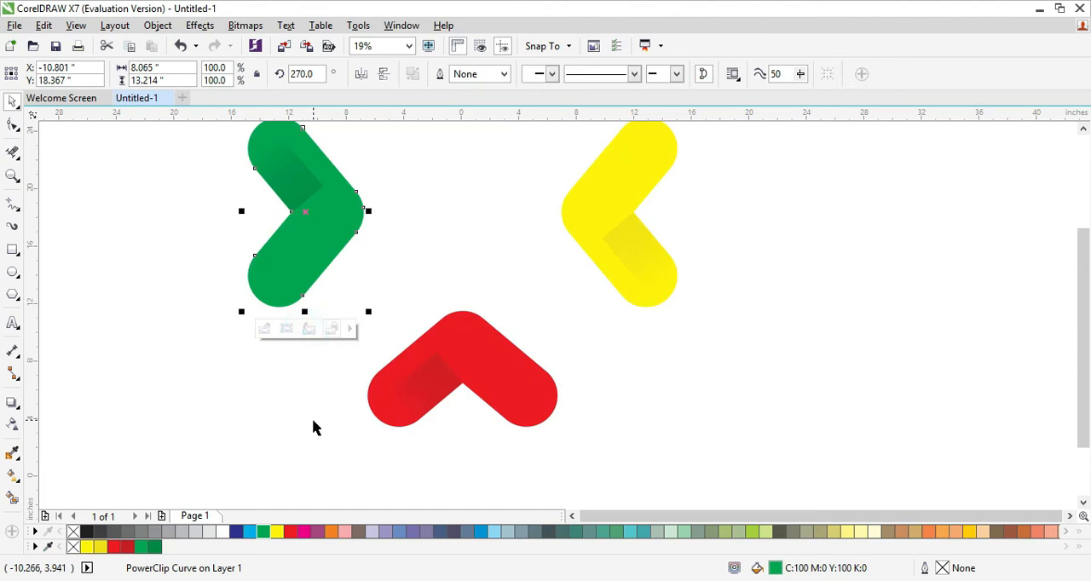
# Fill the right V shape with cyan (C:100 M:0 Y:0 K:0).
pyautogui.scroll(-2, 313, 427)
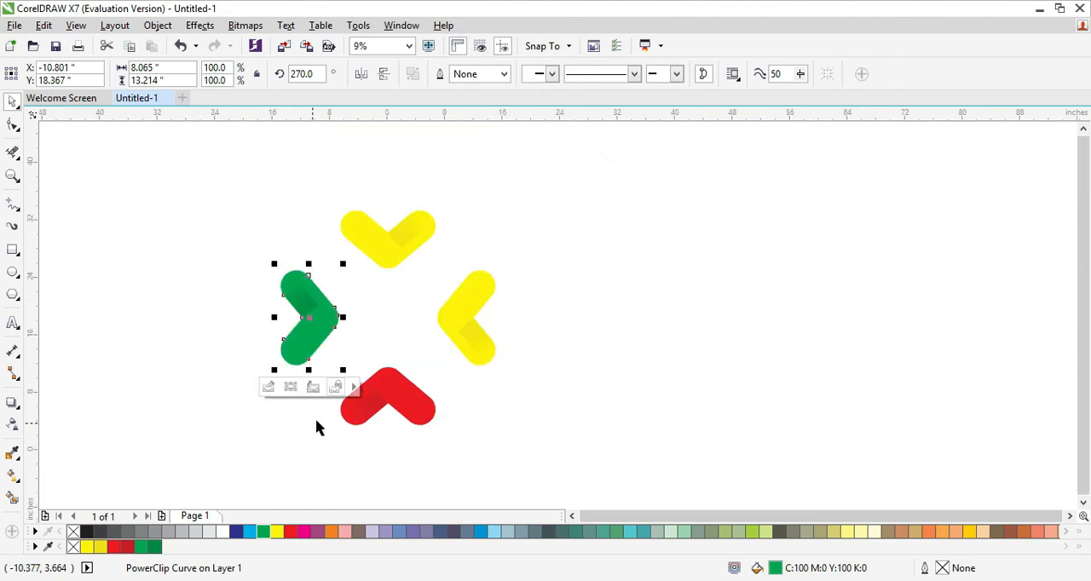
pyautogui.click(454, 324)
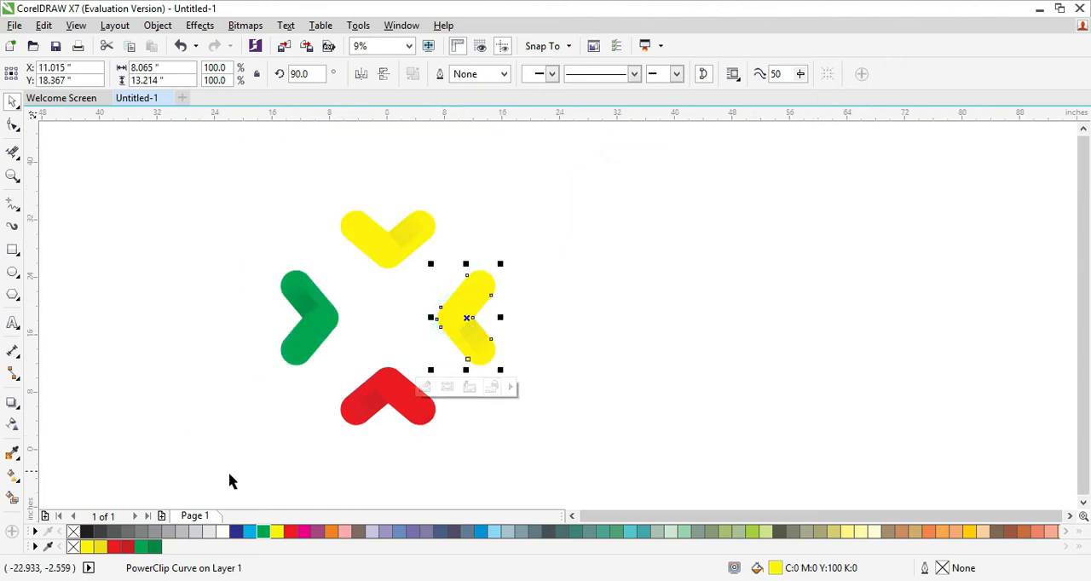
pyautogui.click(248, 532)
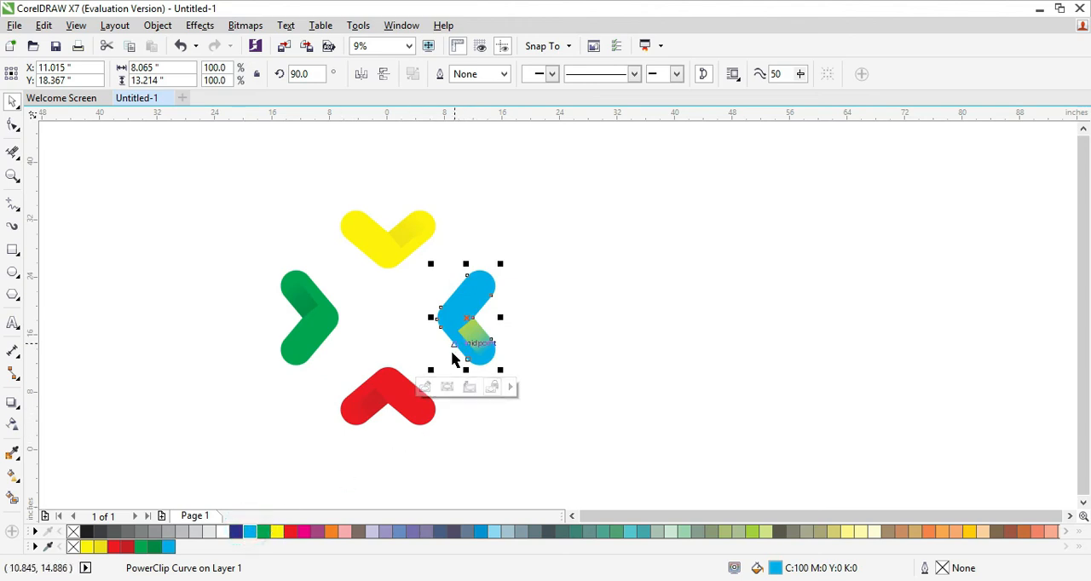
# Edit the right V's PowerClip contents, recolor the shadow rectangle to darker blue C:84 M:31 Y:2 K:0, and finish the edit.
pyautogui.click(426, 388)
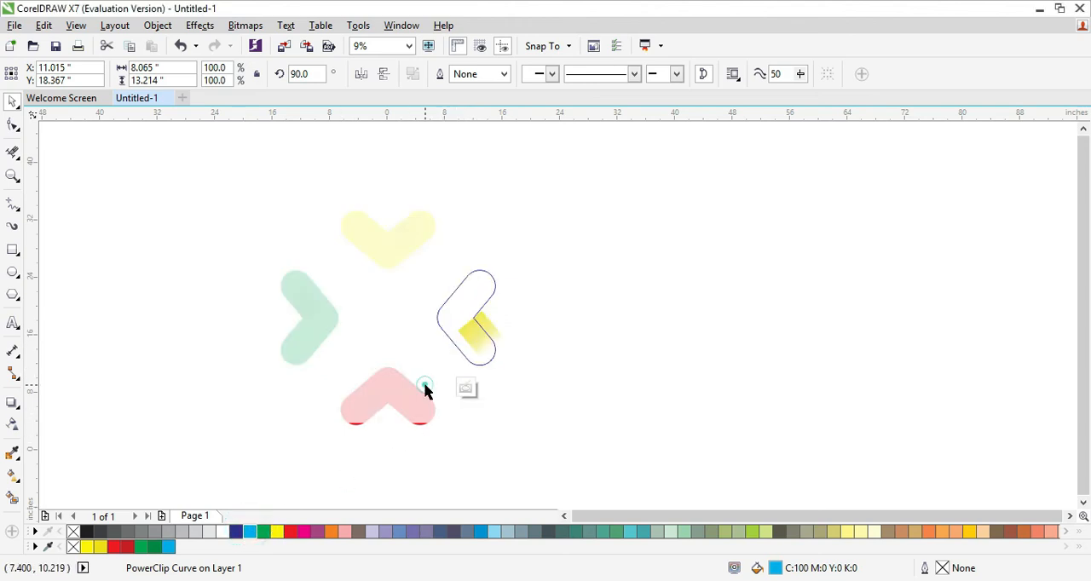
pyautogui.click(468, 337)
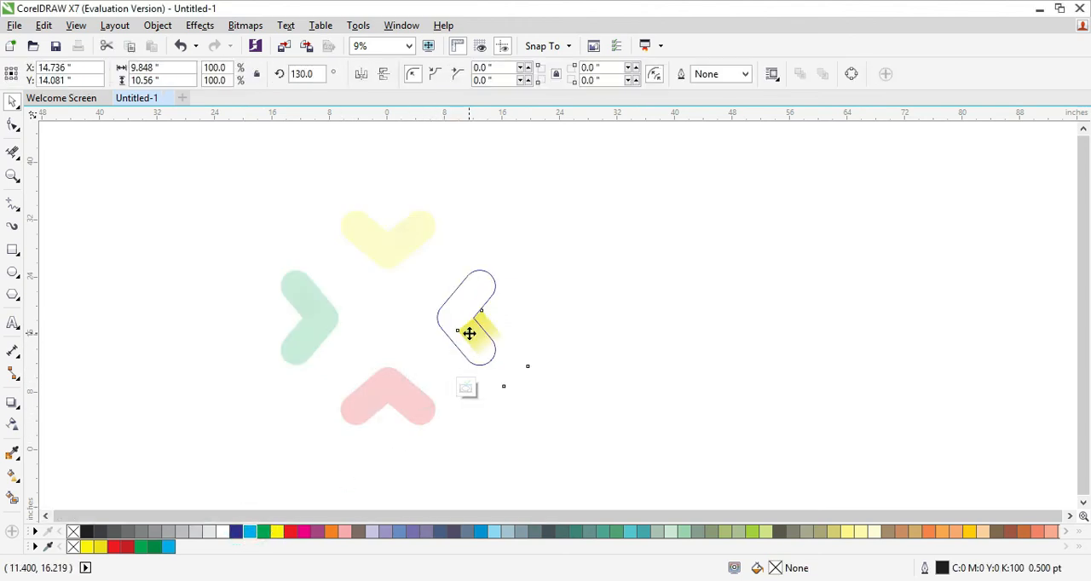
pyautogui.click(250, 532)
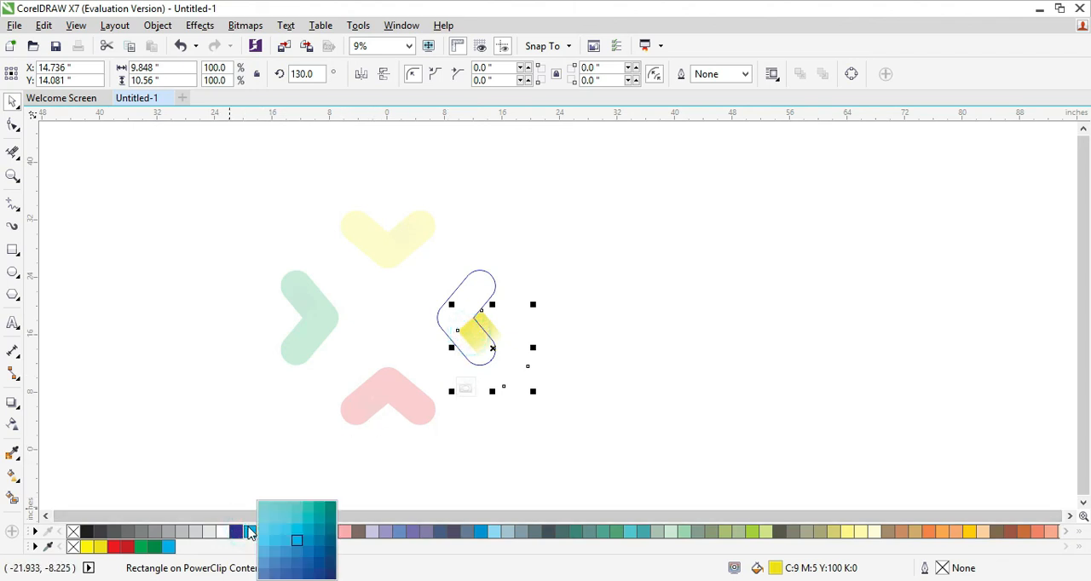
pyautogui.click(310, 542)
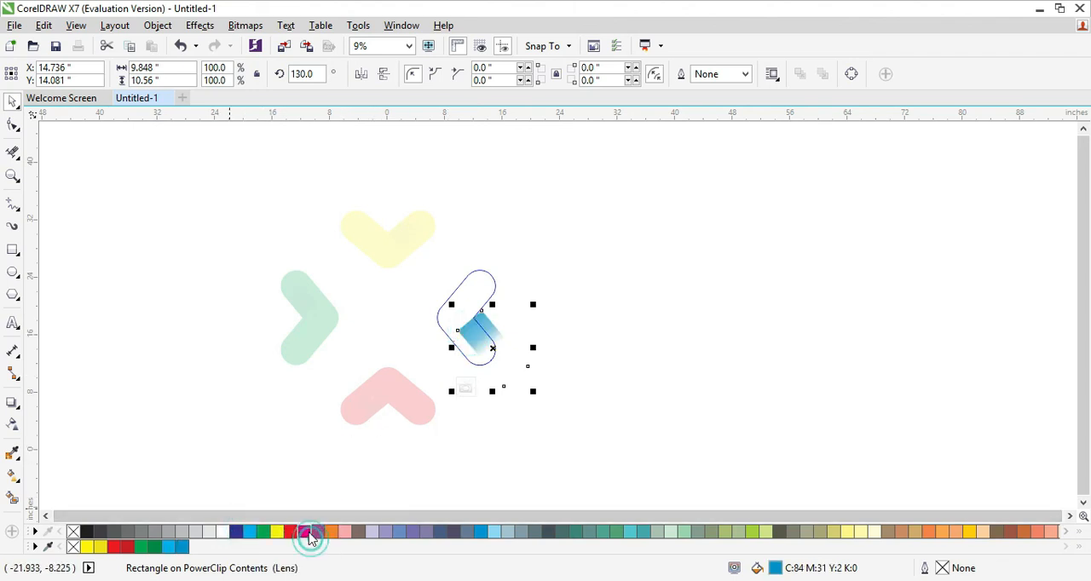
pyautogui.click(468, 394)
pyautogui.click(482, 438)
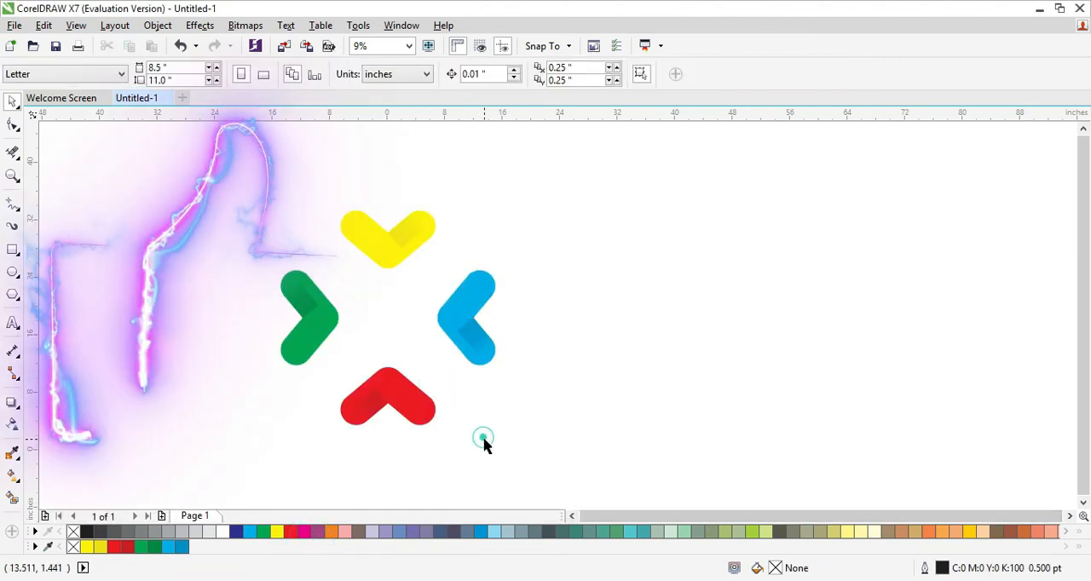
pyautogui.press('F4')
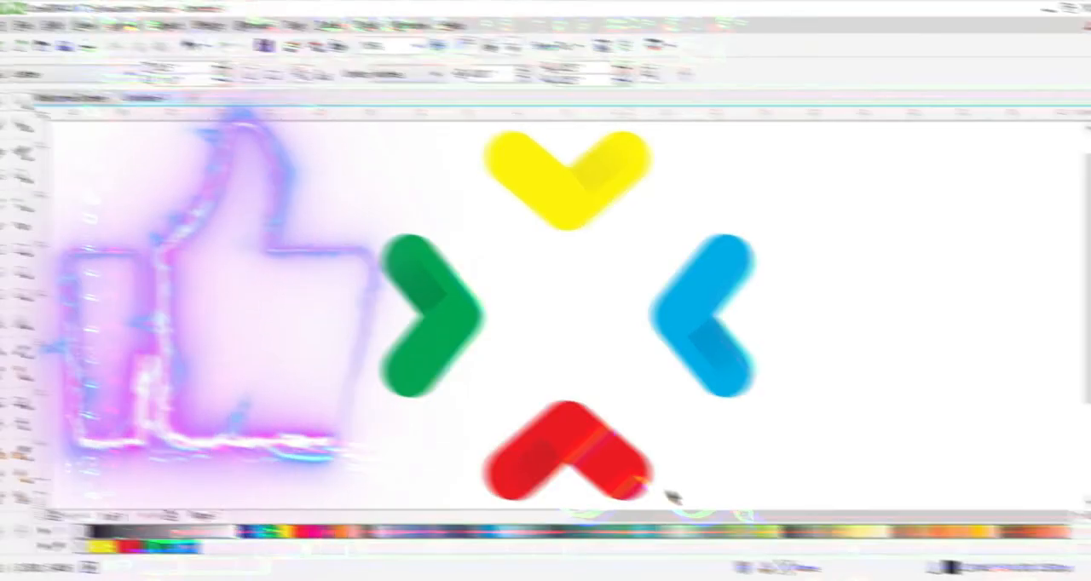